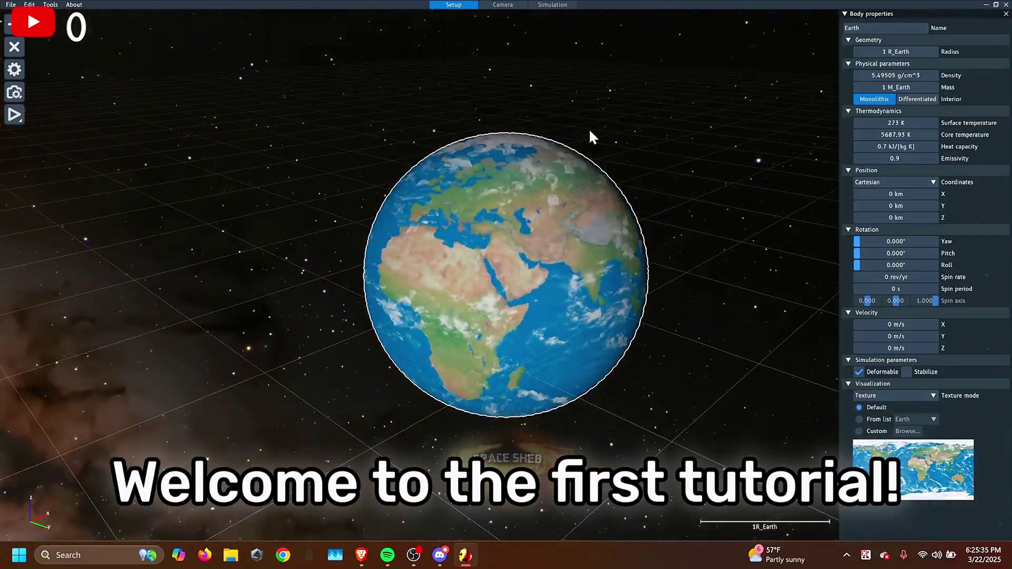
Switch to the browser and open the Discord invite from the Space Sheb! YouTube channel's description in the Discord app.
drag(592, 135, 622, 338)
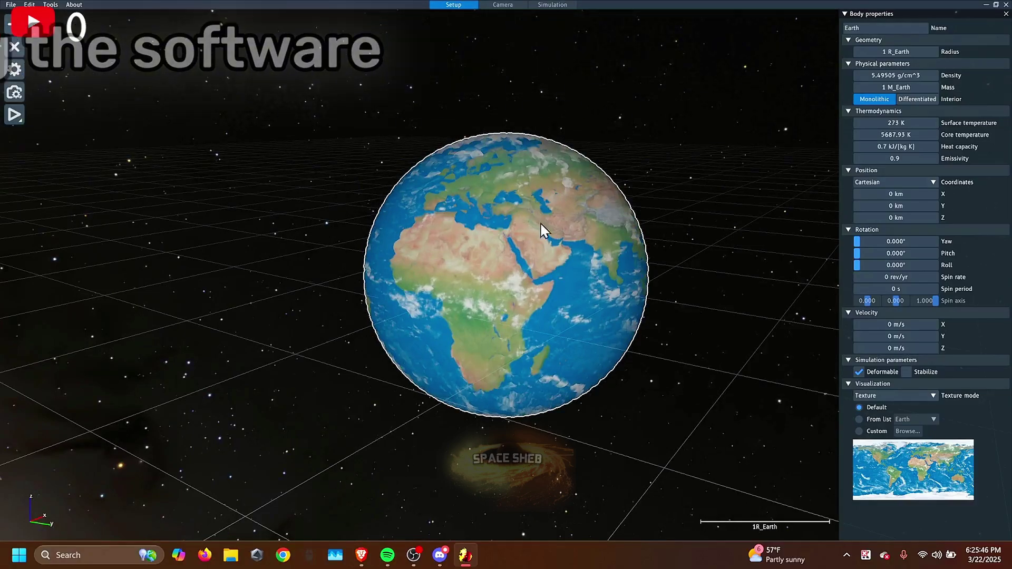
click(363, 557)
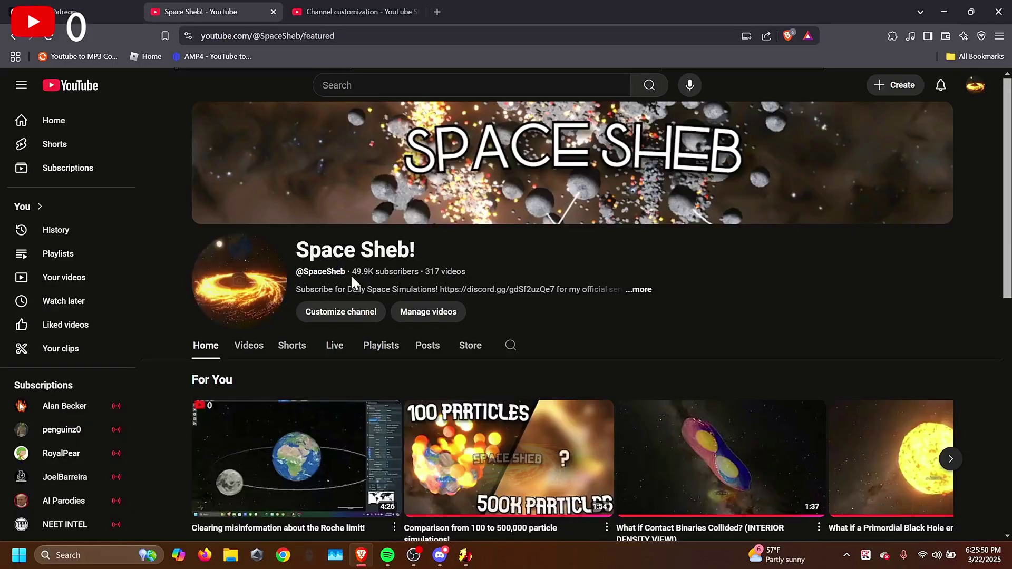
click(640, 291)
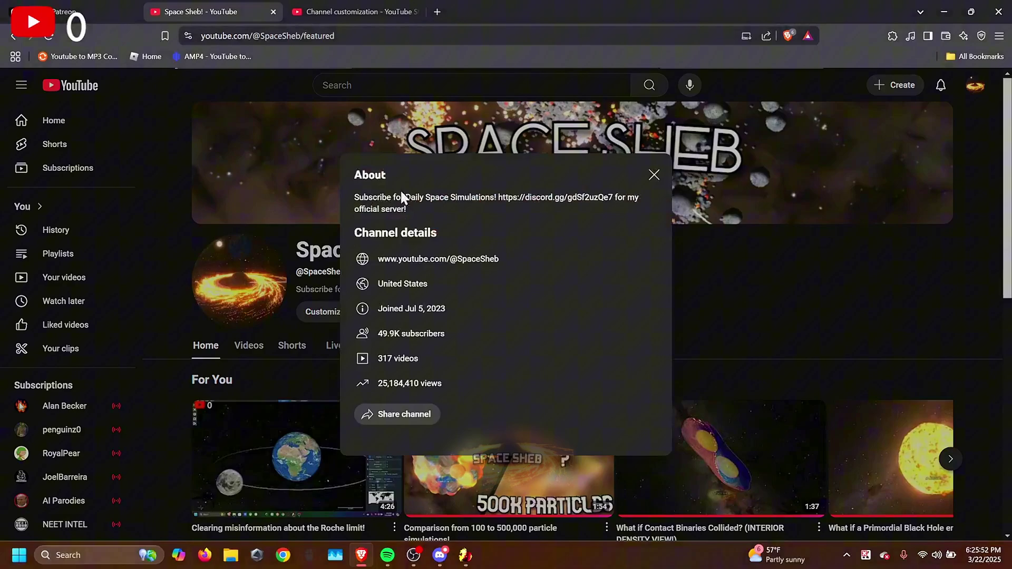
drag(497, 198, 596, 198)
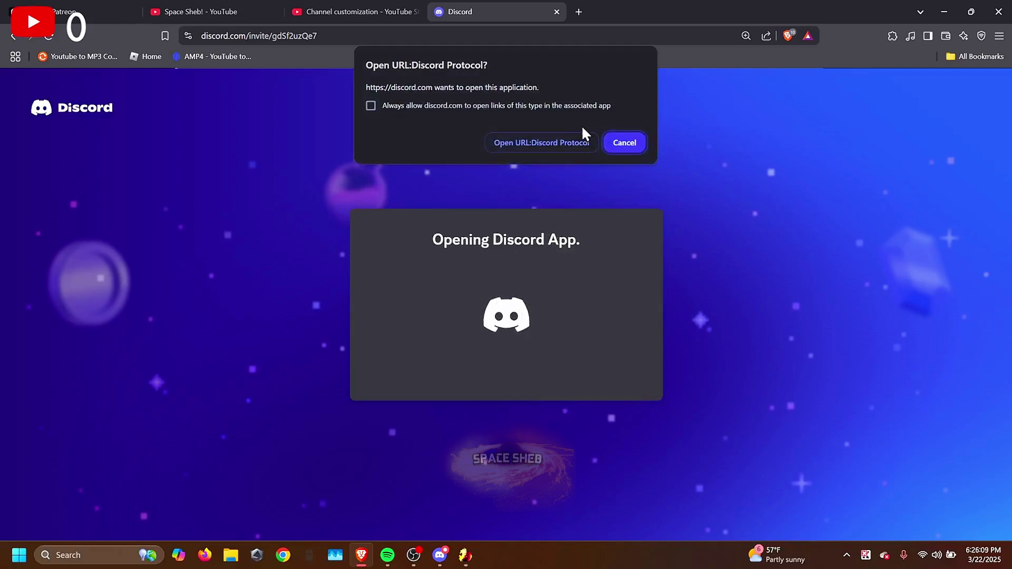
click(580, 141)
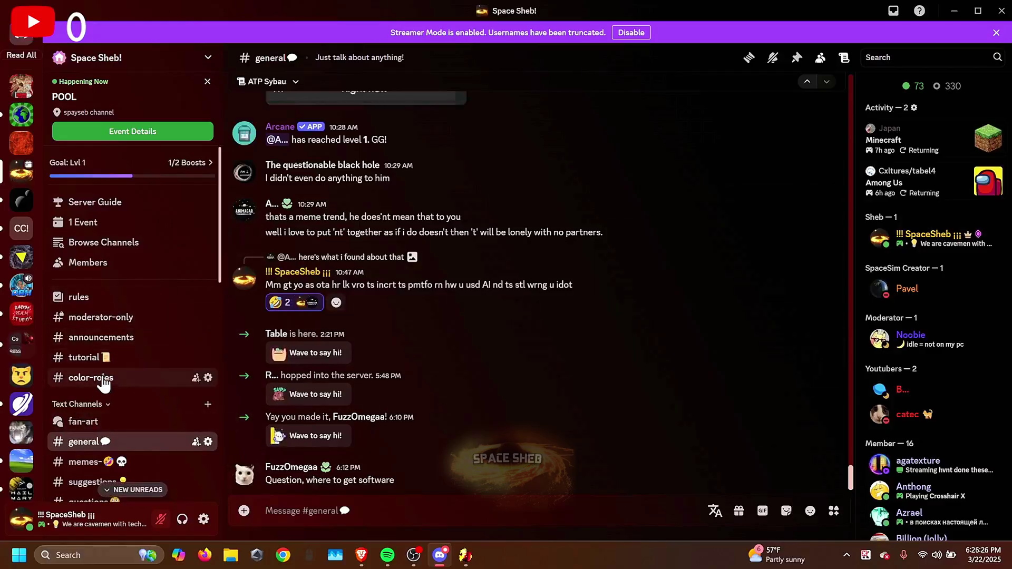
Read the instructions on how to get SpaceSim in the Space Sheb! server's tutorial channel.
click(108, 357)
scroll(559, 300, up, 3)
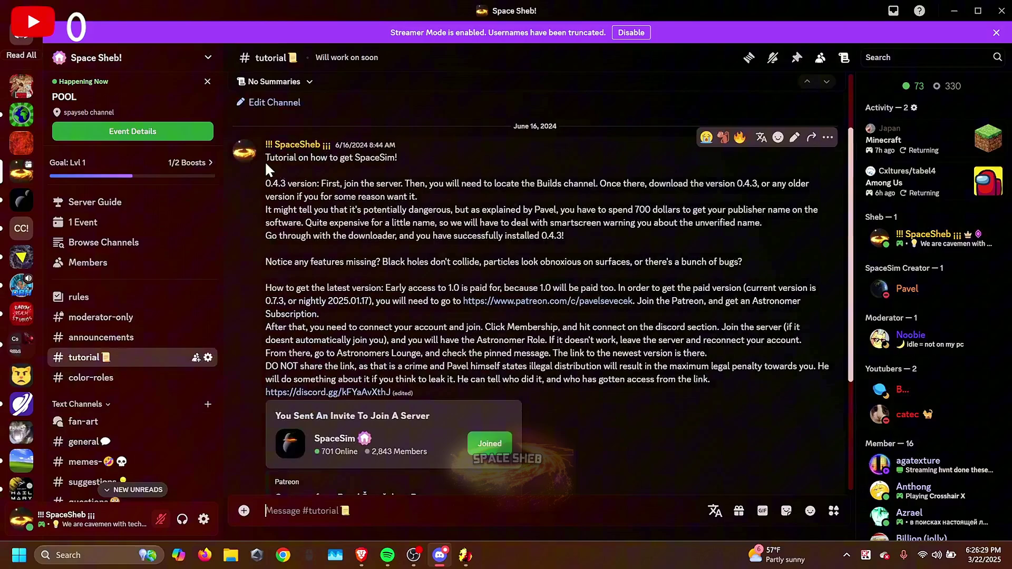
drag(265, 159, 776, 320)
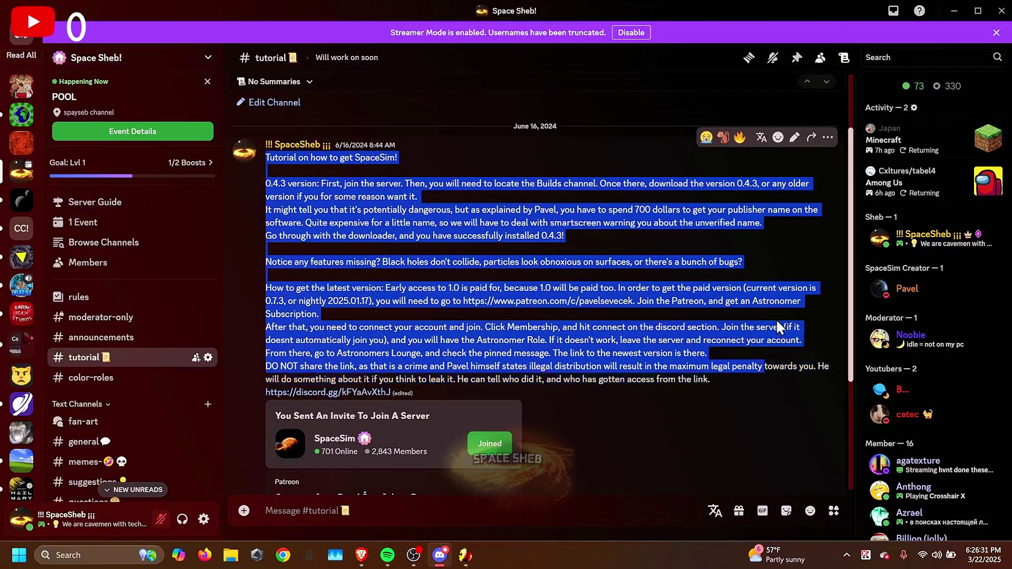
click(776, 318)
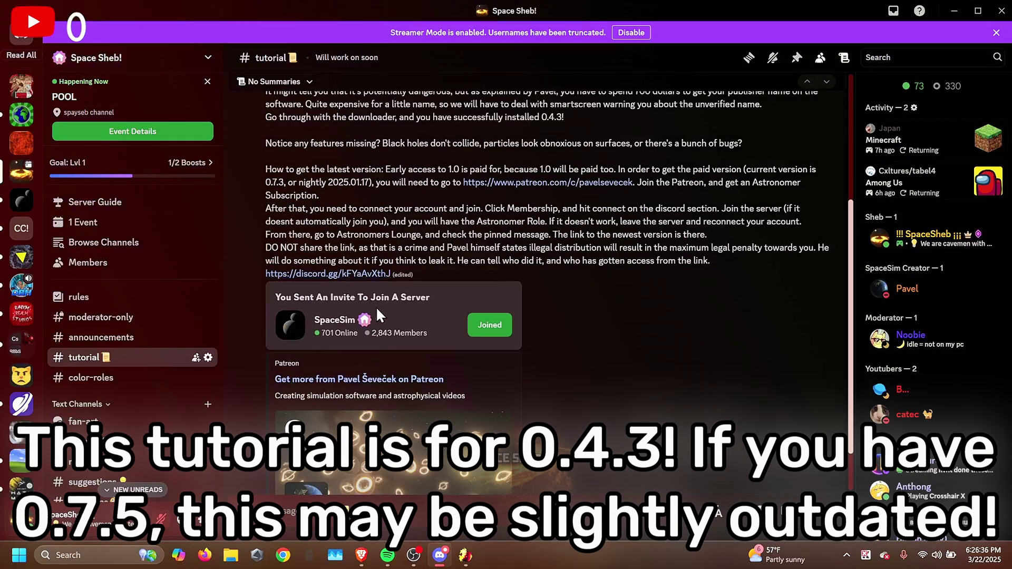
Go to the SpaceSim server's builds channel and download SpaceSim_0.4.3.msi from Dropbox without signing in.
click(490, 325)
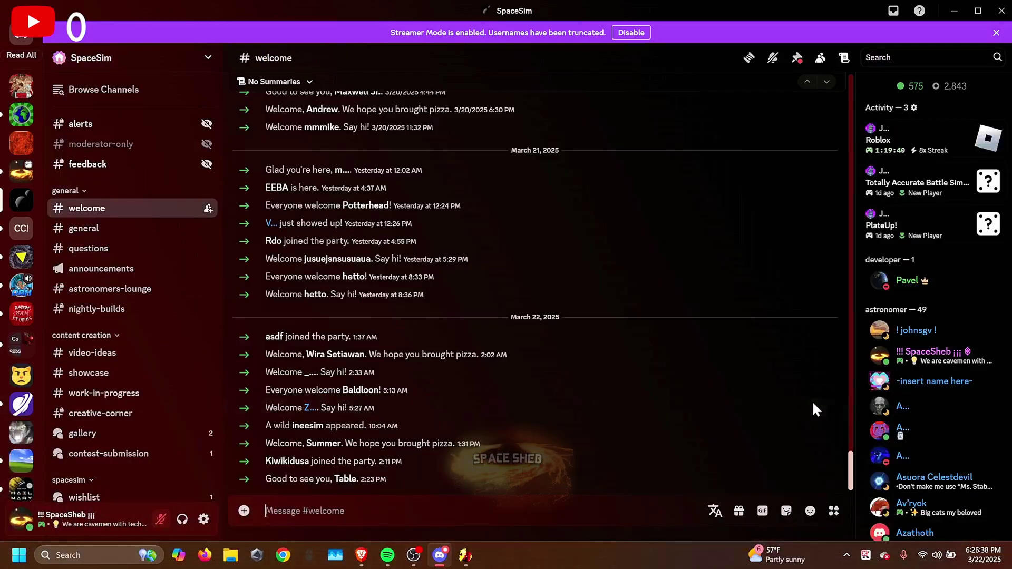
scroll(103, 171, down, 4)
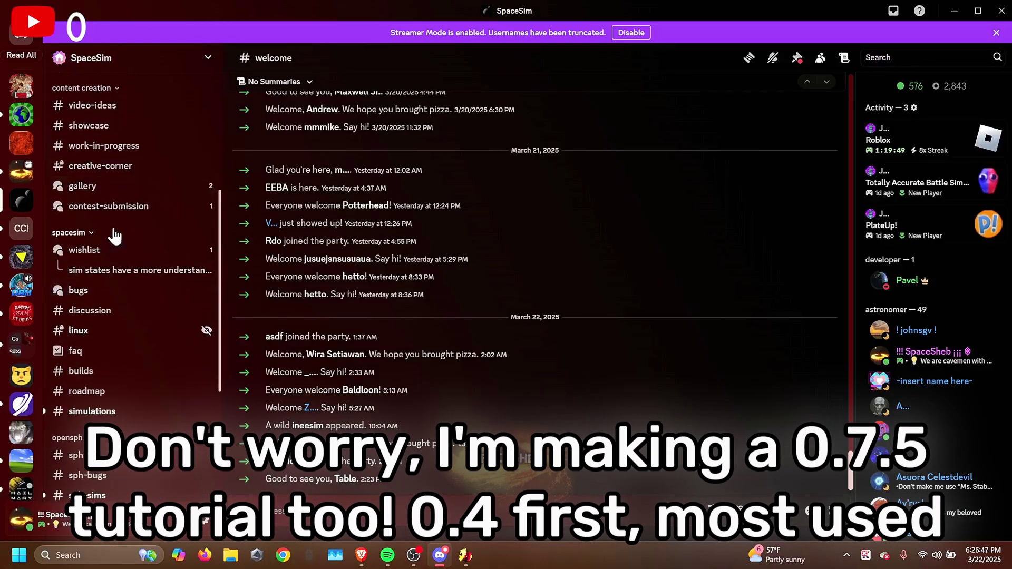
click(81, 372)
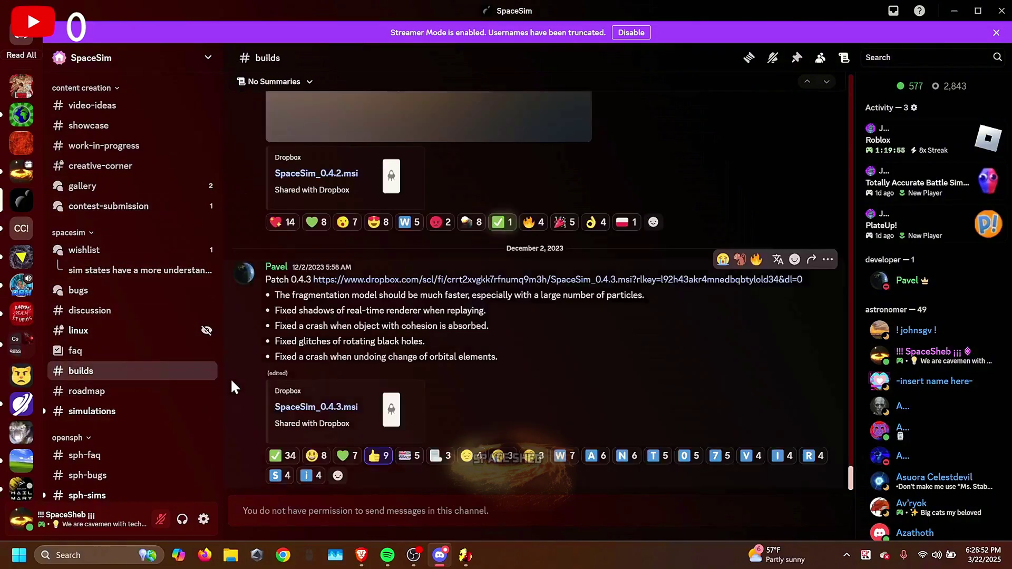
mouse_move(291, 280)
mouse_down()
mouse_move(326, 280)
mouse_move(311, 280)
mouse_up()
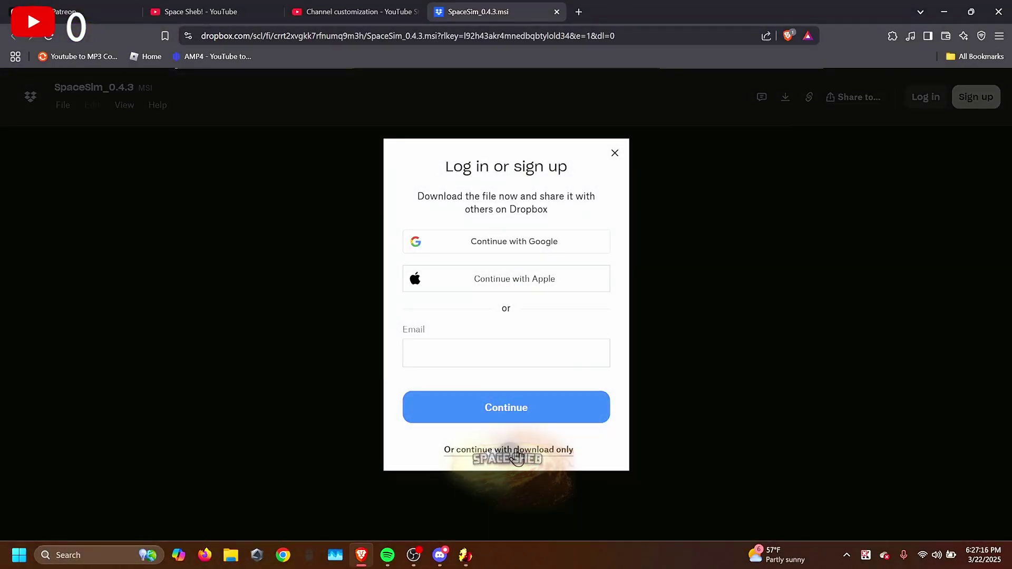
click(517, 451)
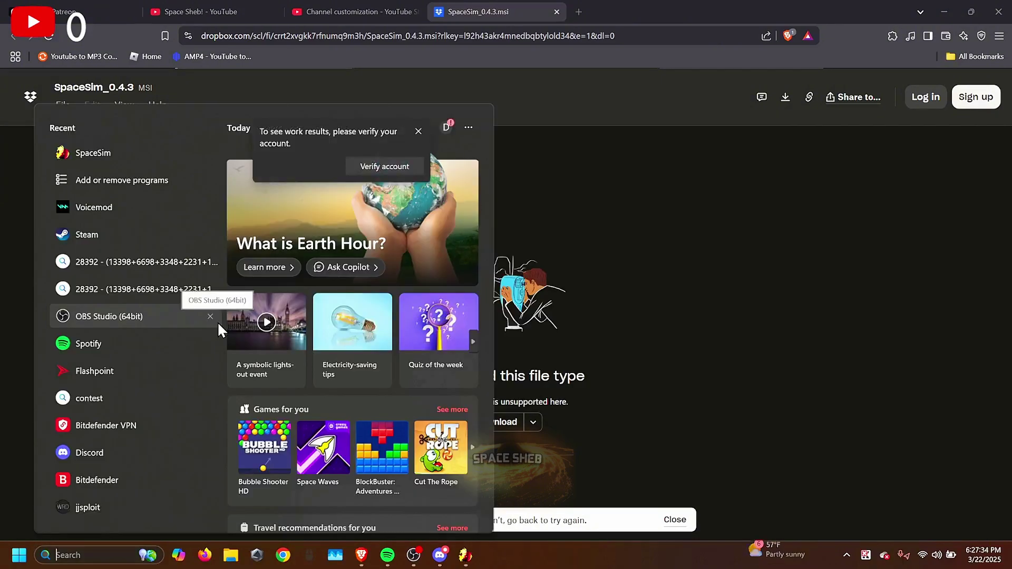
Find and launch the SpaceSim_0.4.3.msi installer, and exit its setup wizard.
click(106, 555)
text(spacesim_0.7.5.msi)
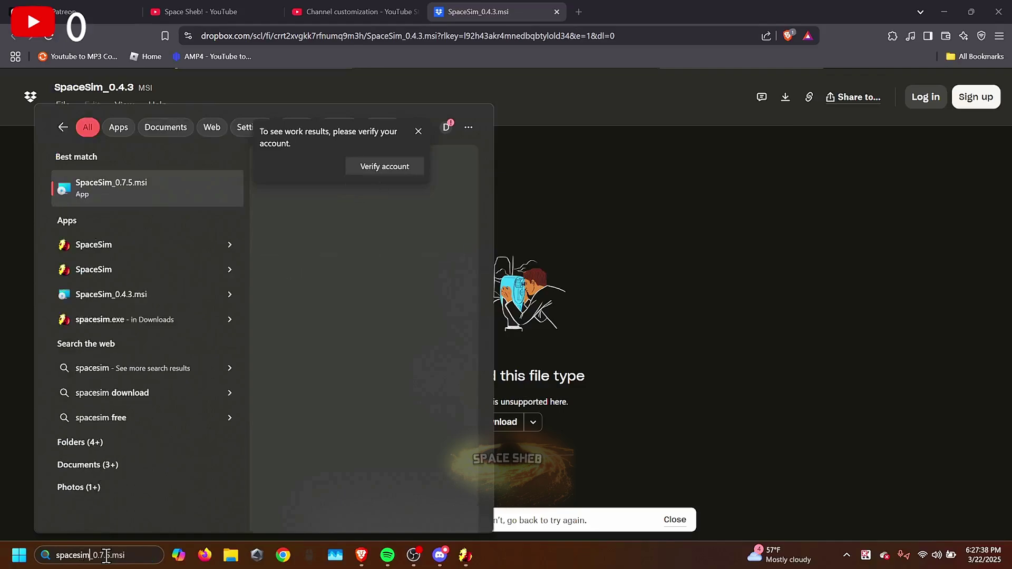
click(112, 291)
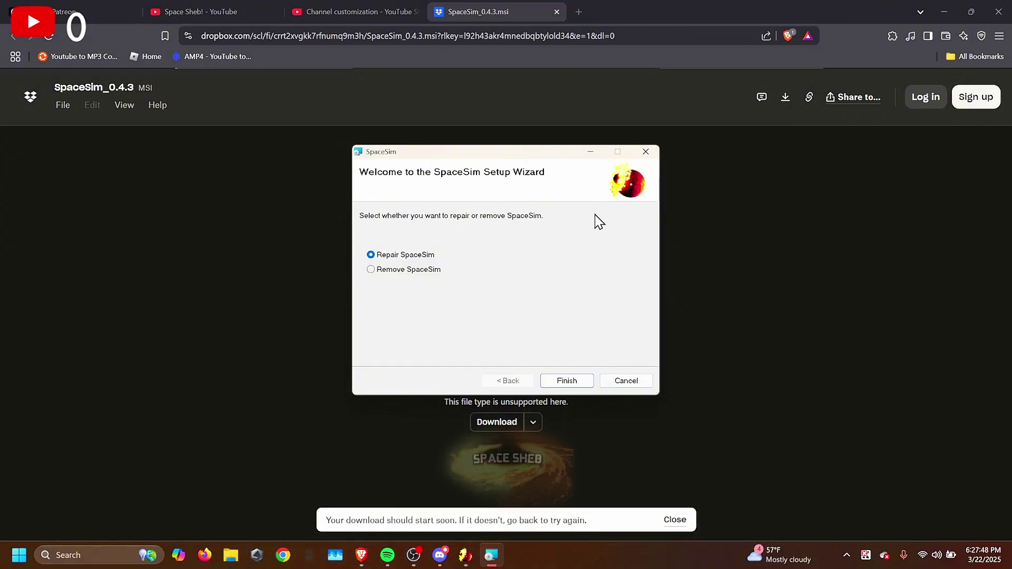
click(627, 381)
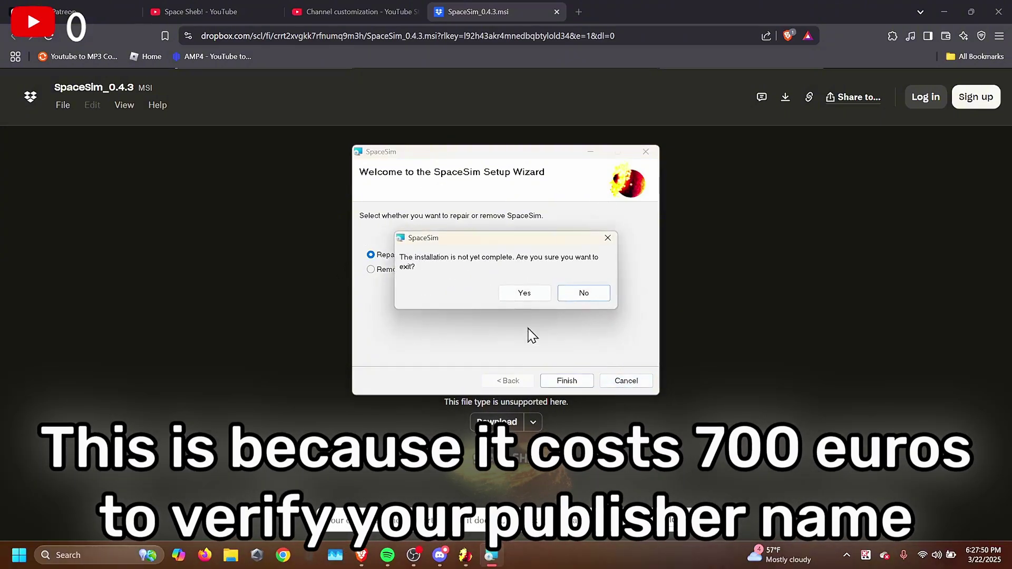
click(542, 297)
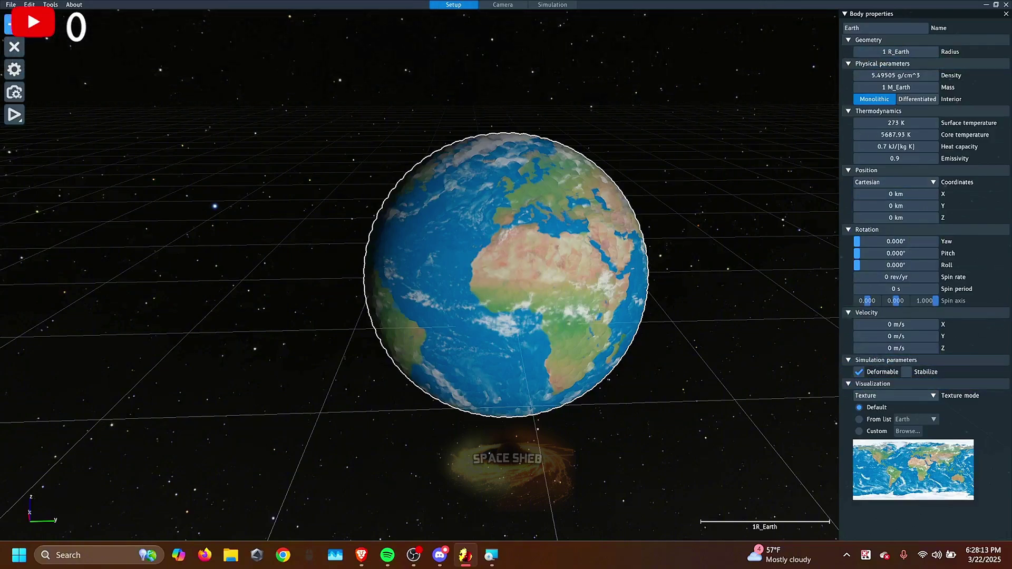
Add Mars to the SpaceSim scene beside Earth, about 4 R_Earth away along the X axis.
click(15, 34)
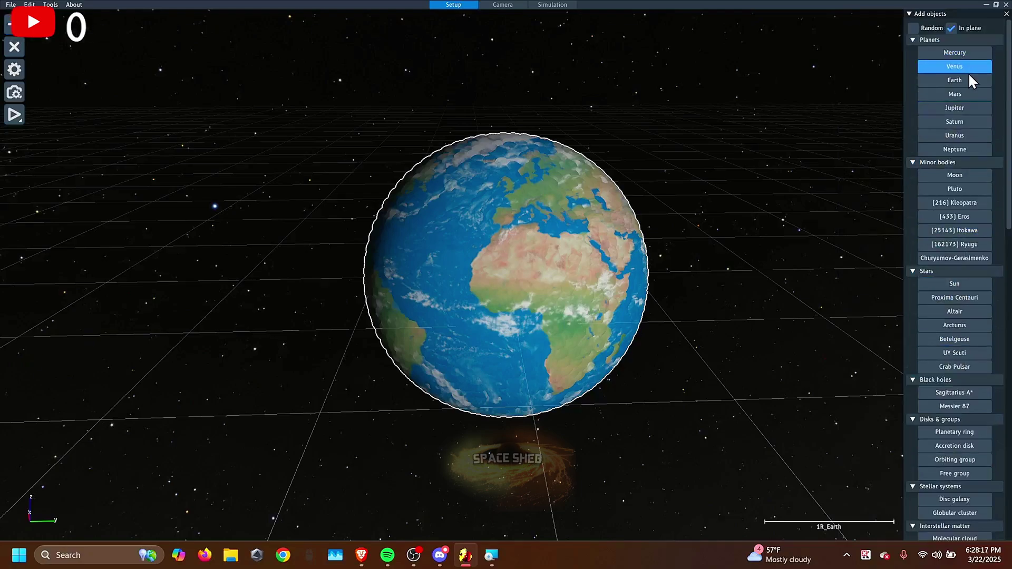
click(974, 95)
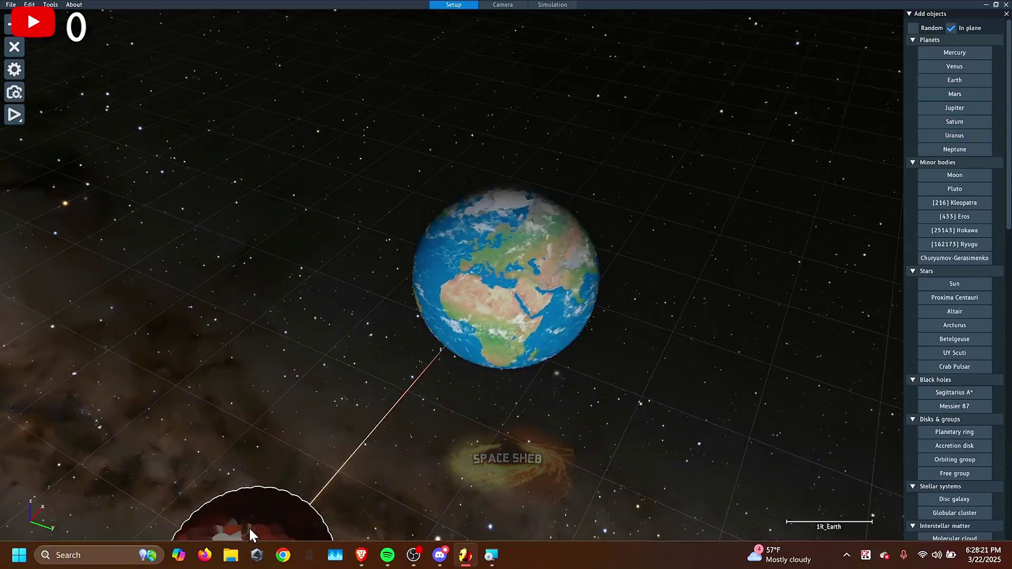
click(245, 529)
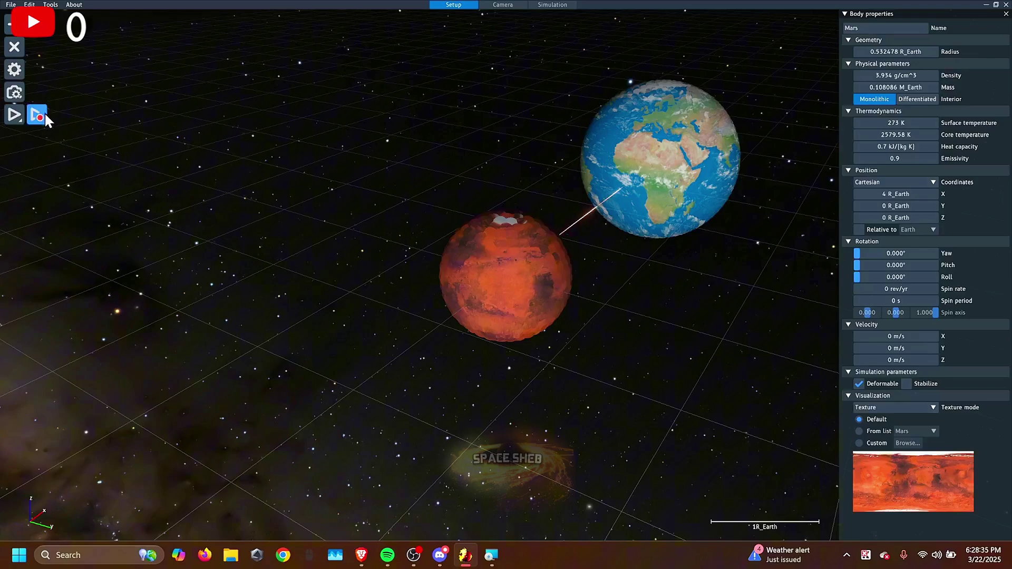
Run the Earth and Mars simulation through their collision and return to the scene setup.
click(14, 114)
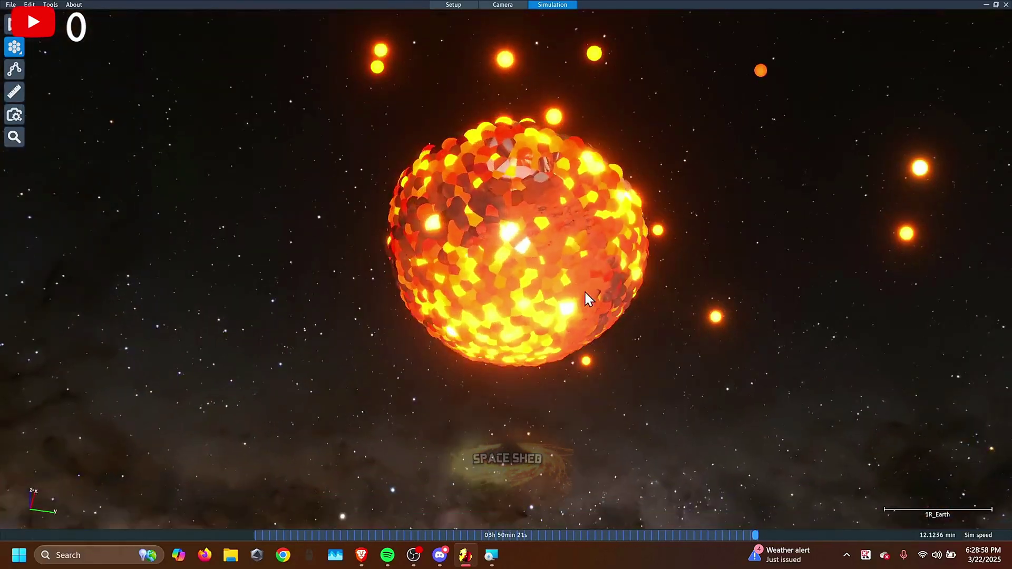
click(577, 290)
click(472, 6)
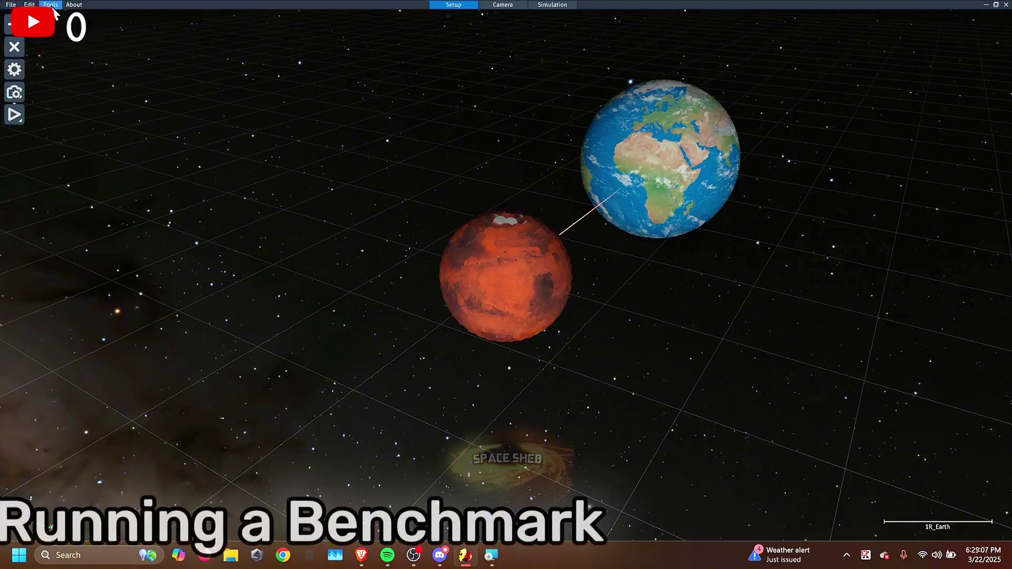
Run the SpaceSim benchmark, review the scores and recommended particles, and dismiss the results.
click(51, 5)
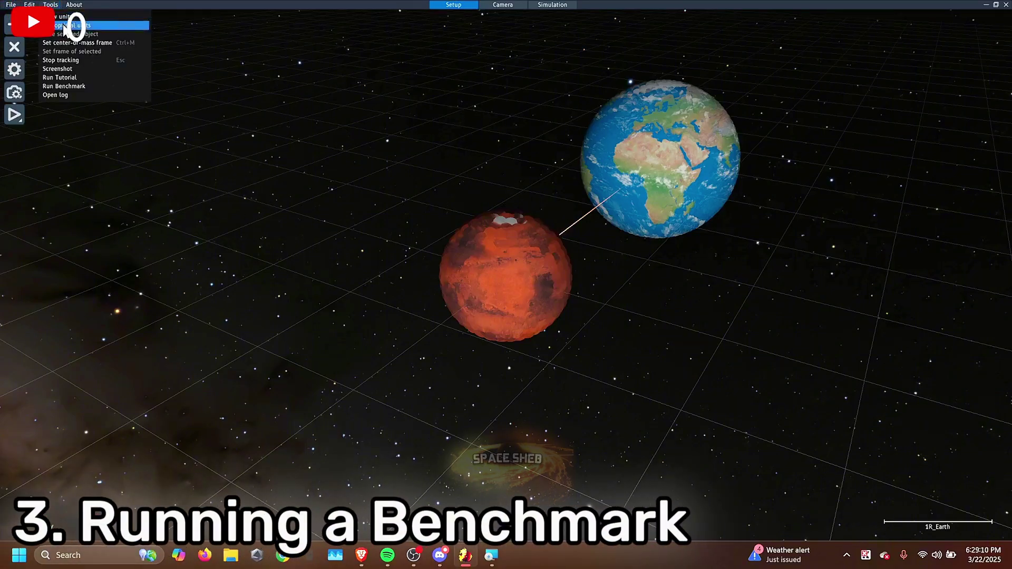
click(78, 87)
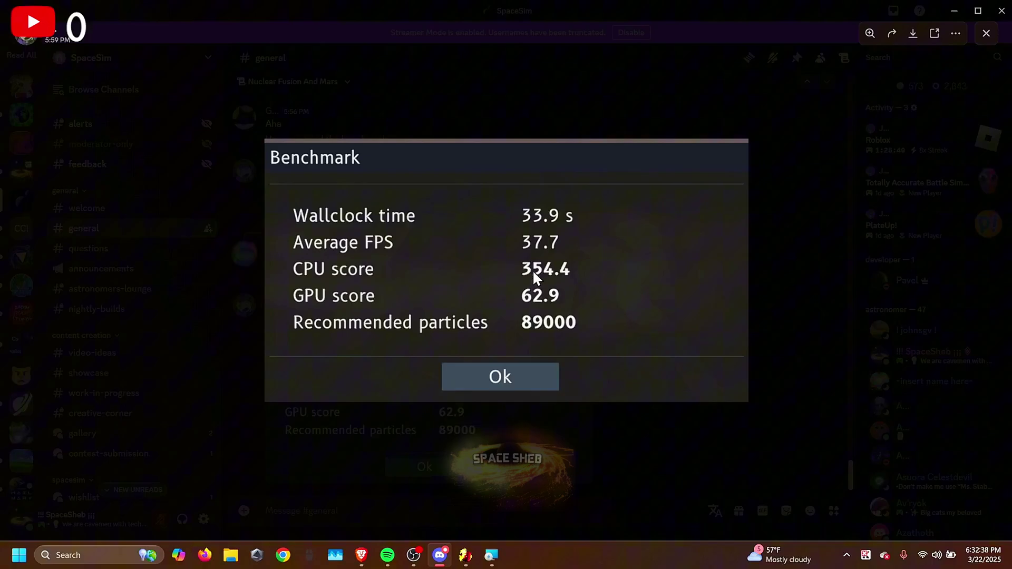
click(466, 566)
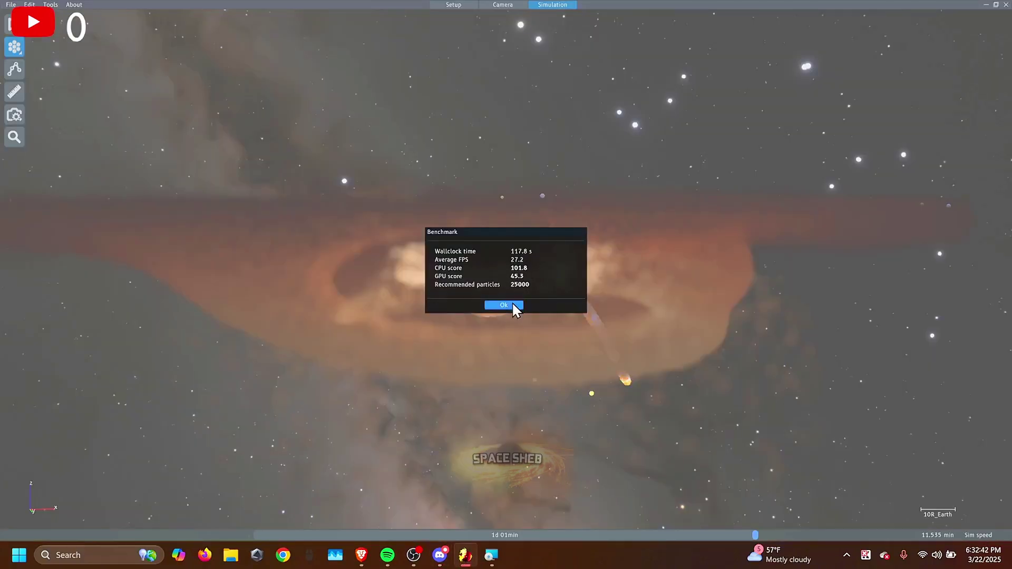
drag(443, 283, 504, 339)
click(487, 332)
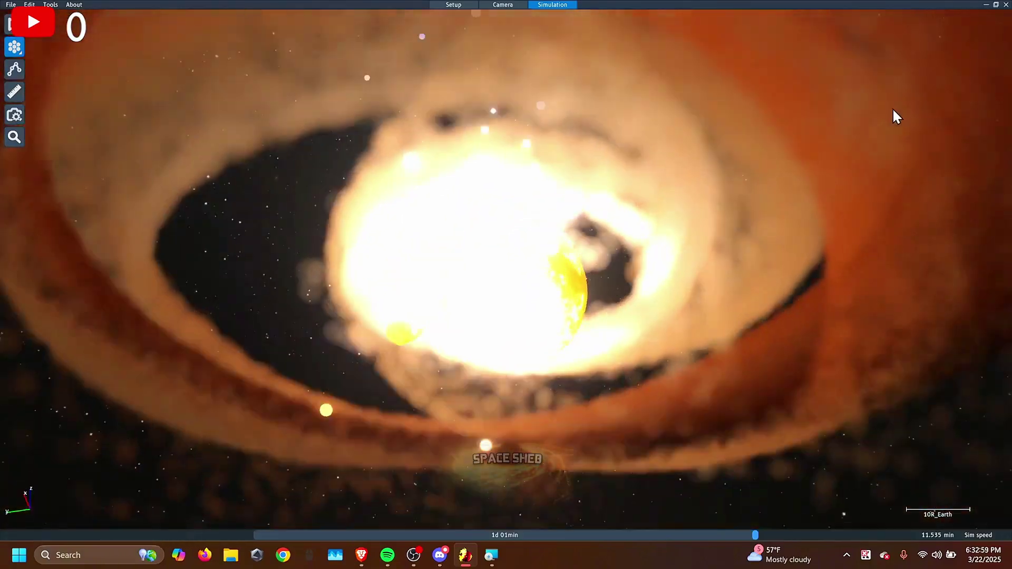
right_drag(892, 109, 788, 220)
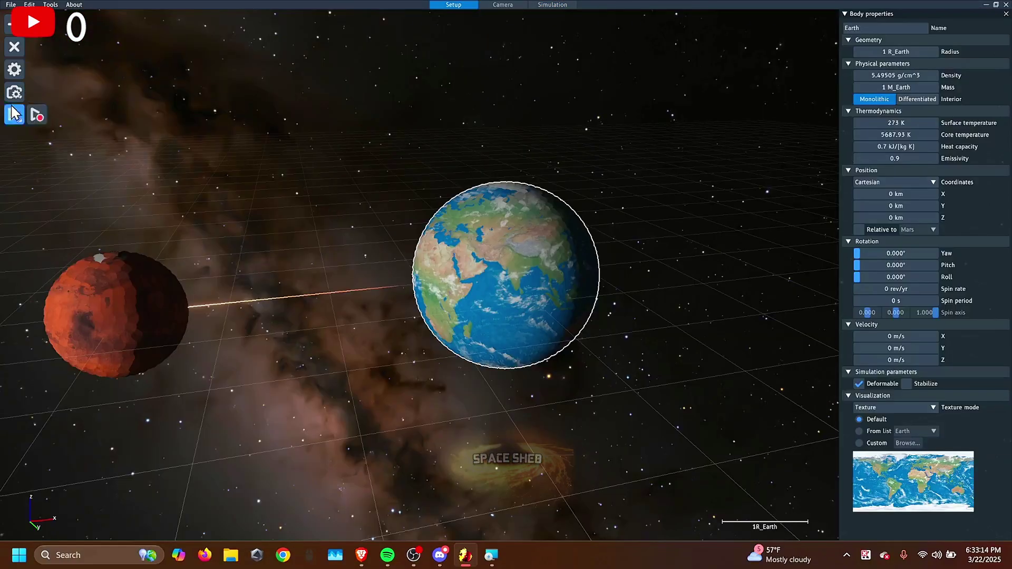
Examine Earth and Mars from different angles by orbiting, focusing on each planet in turn and panning the camera.
click(15, 69)
click(504, 255)
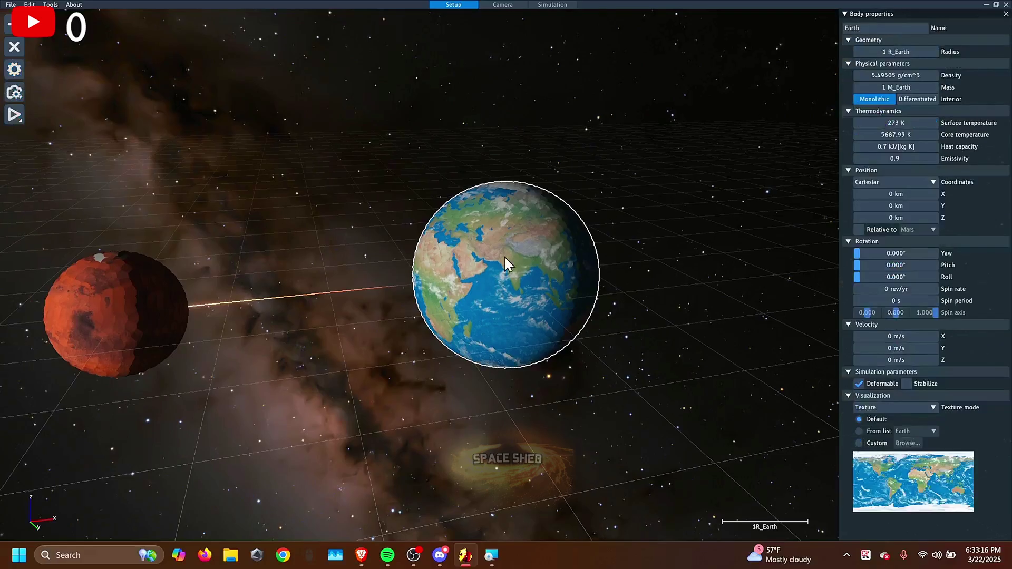
drag(525, 220, 192, 233)
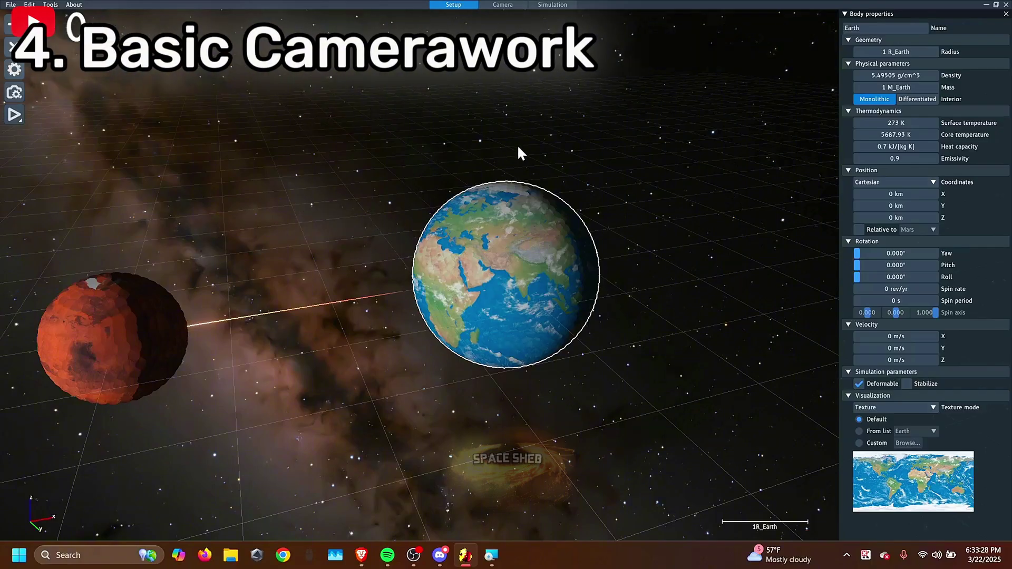
right_drag(653, 158, 592, 165)
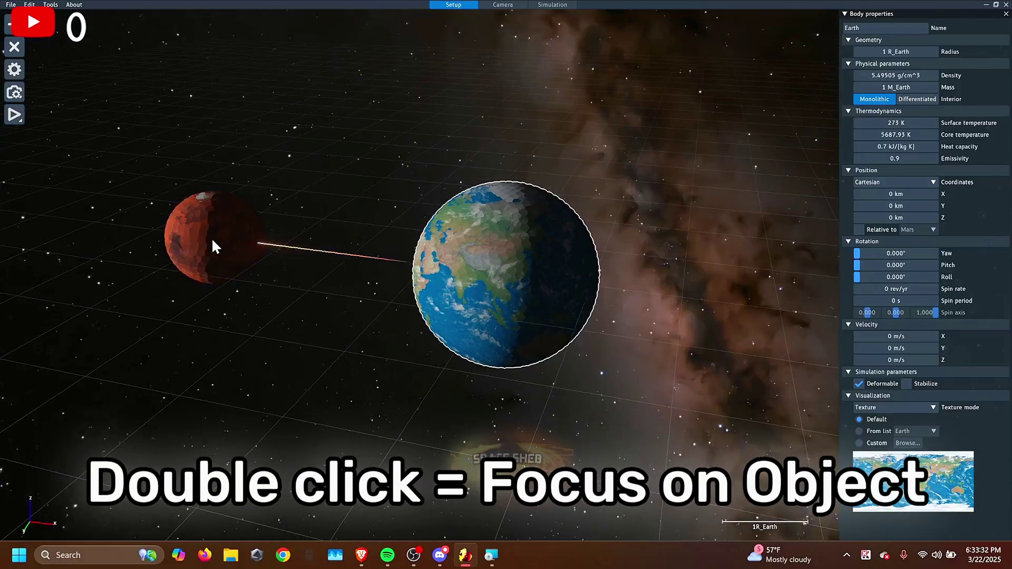
double_click(212, 246)
right_drag(260, 240, 559, 179)
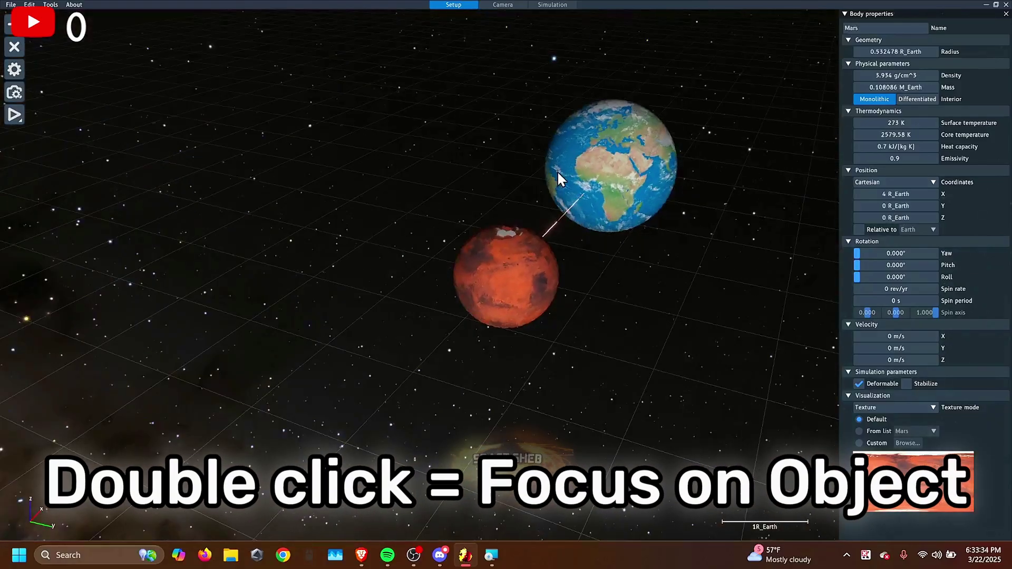
double_click(602, 170)
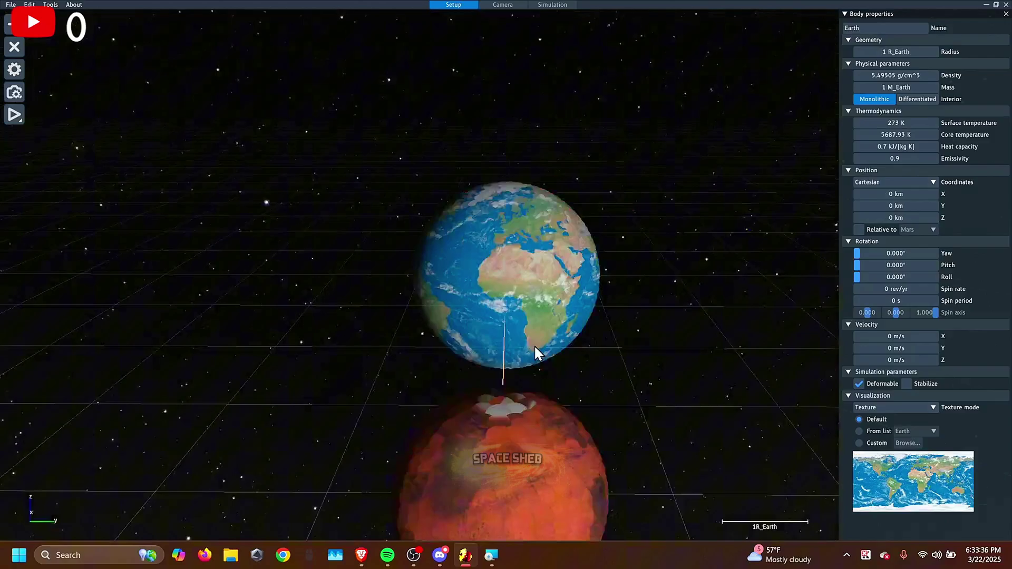
right_drag(535, 347, 447, 290)
double_click(125, 265)
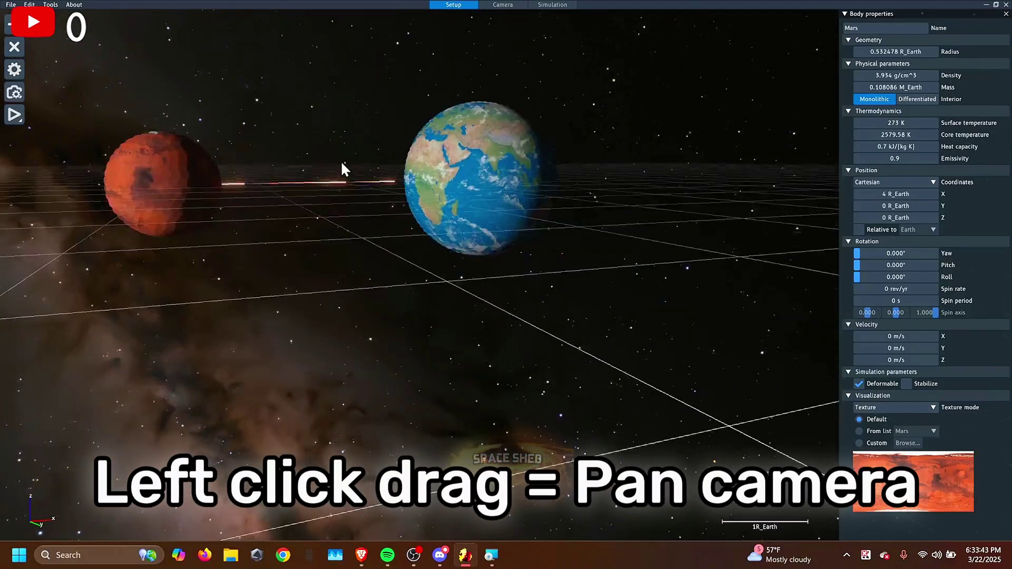
drag(342, 168, 243, 345)
right_drag(546, 137, 541, 101)
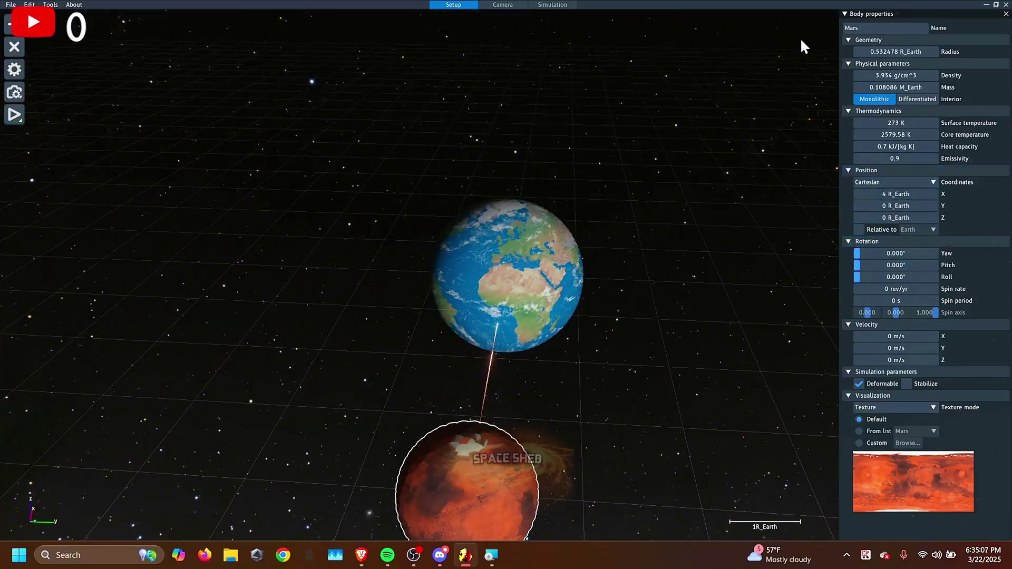
Reposition Mars at about X 3.86, Y -3.5 and Z 0.15 R_Earth.
click(524, 280)
click(495, 464)
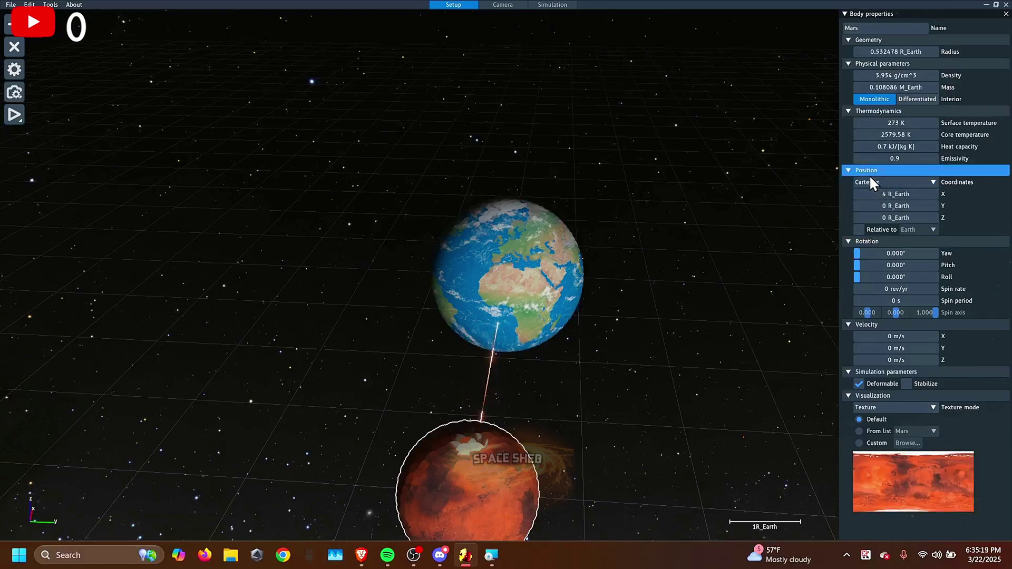
right_drag(703, 228, 631, 239)
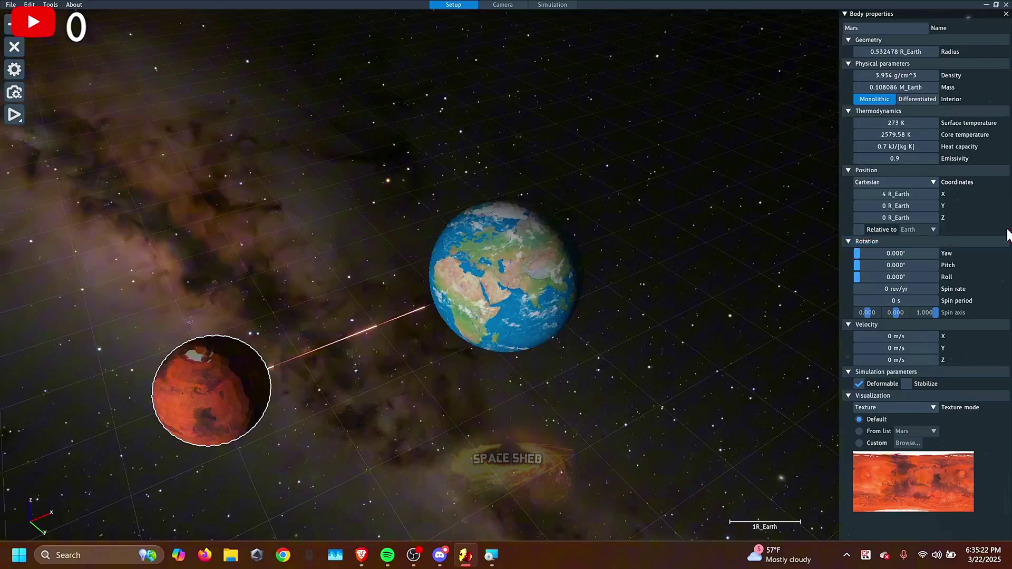
drag(909, 195, 931, 227)
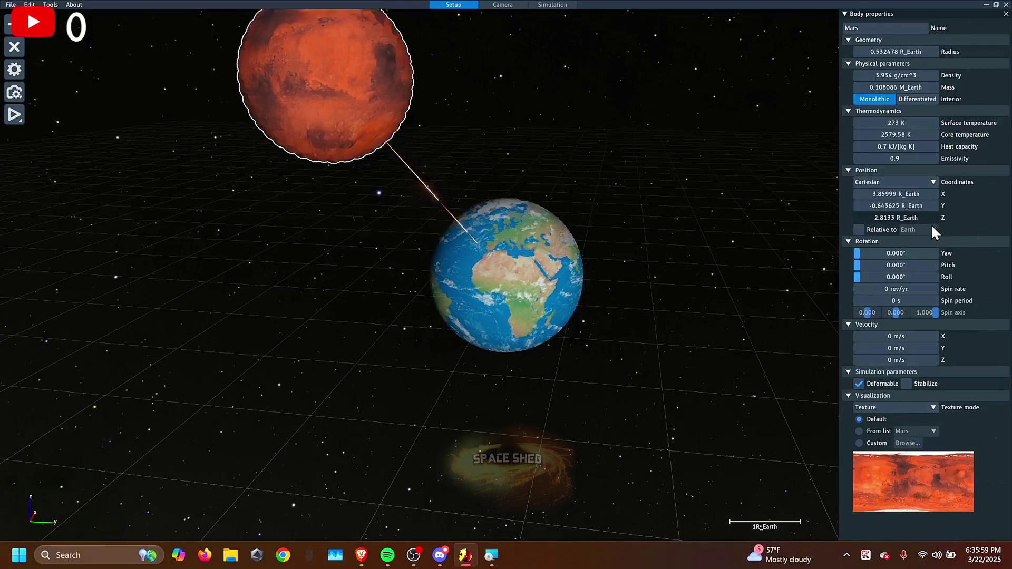
drag(932, 226, 845, 227)
right_drag(780, 227, 643, 228)
drag(917, 205, 820, 213)
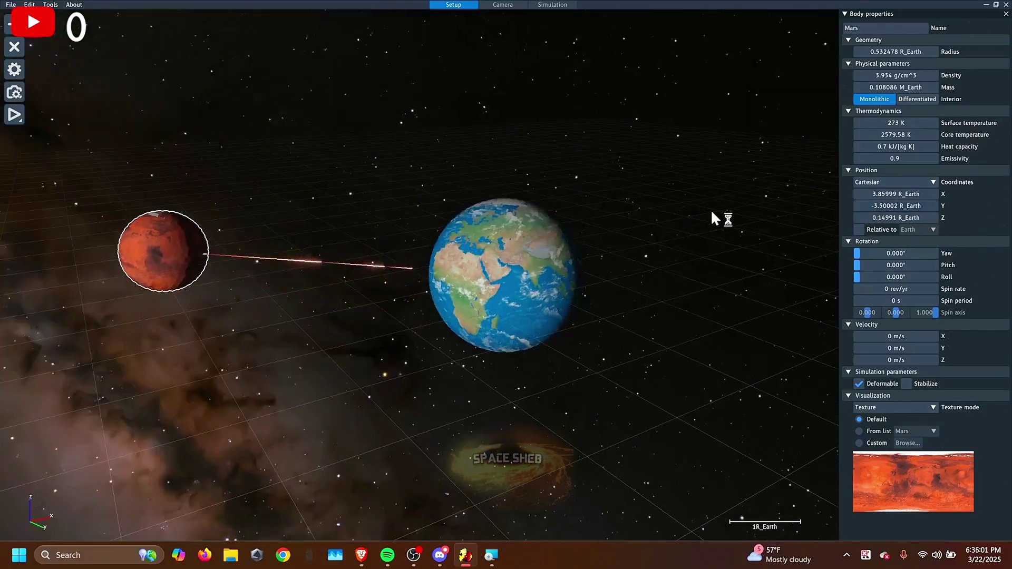
right_drag(712, 212, 786, 218)
scroll(702, 333, down, 2)
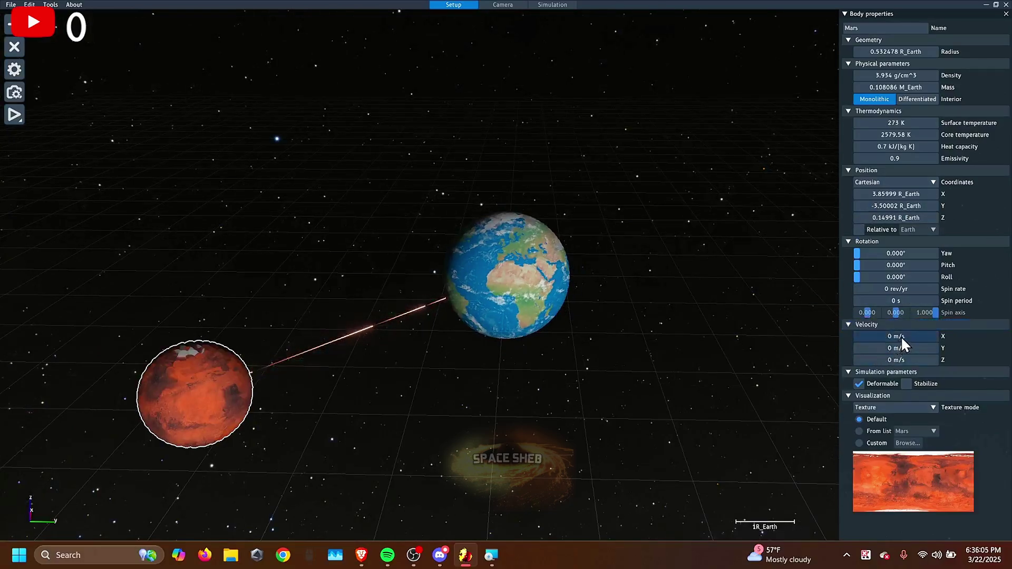
Give Mars a velocity of about X -4.89, Y 3.26 and Z 1.42 km/s, and run the simulation.
drag(901, 338, 836, 371)
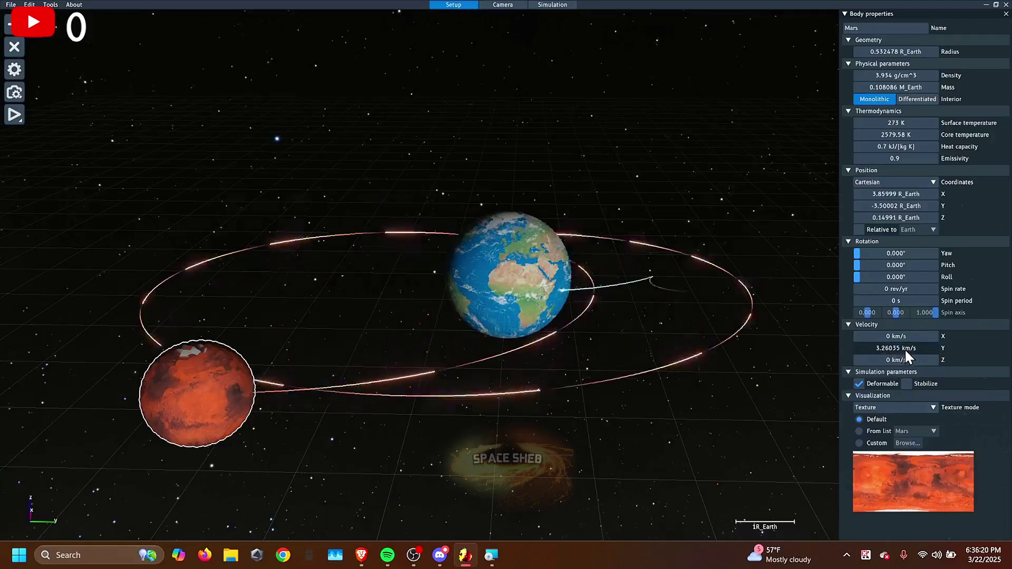
mouse_move(904, 349)
mouse_down()
mouse_move(887, 349)
mouse_move(914, 350)
mouse_up()
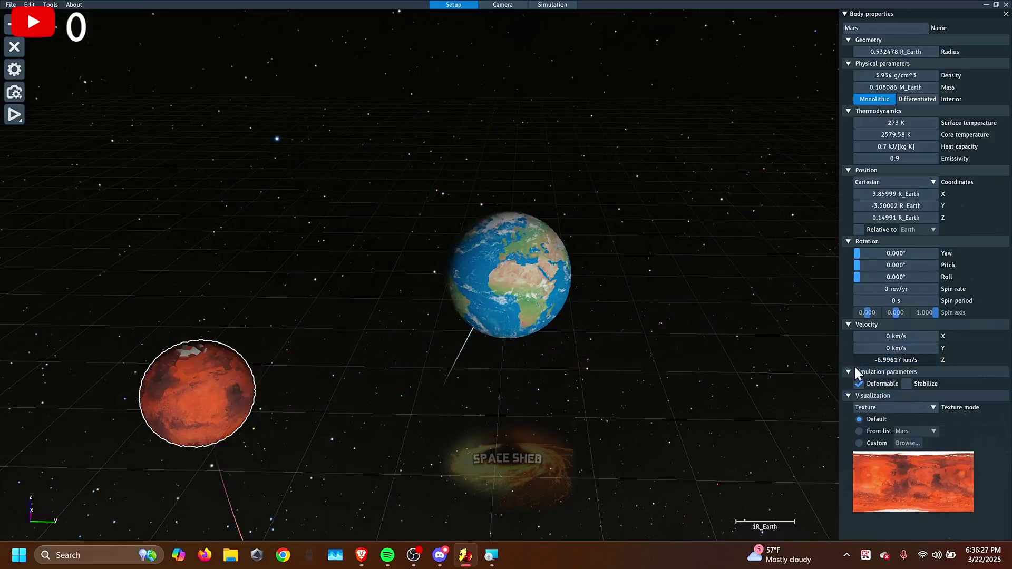
drag(854, 364, 876, 346)
right_drag(625, 298, 607, 334)
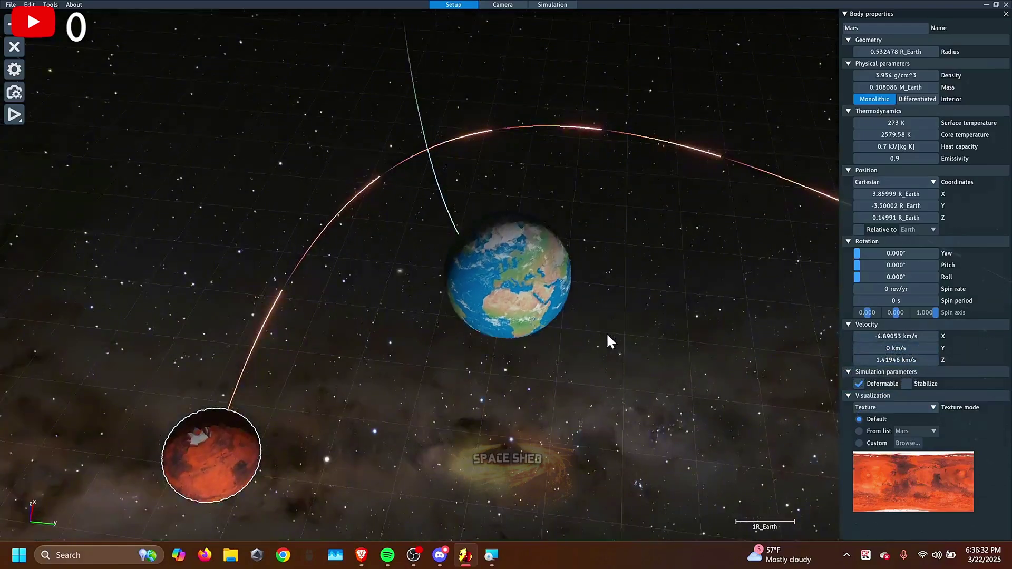
drag(866, 347, 893, 349)
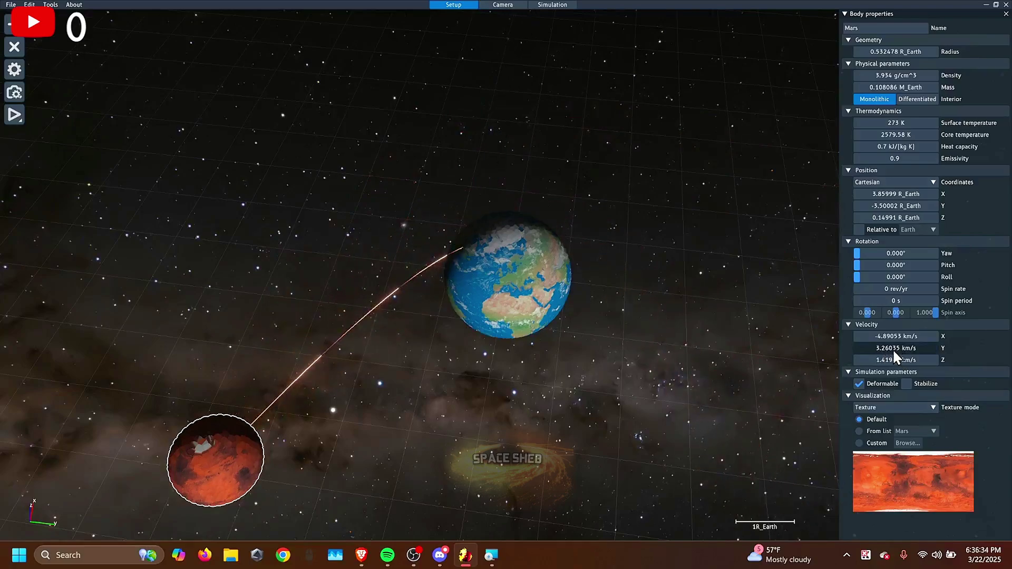
right_drag(519, 343, 495, 273)
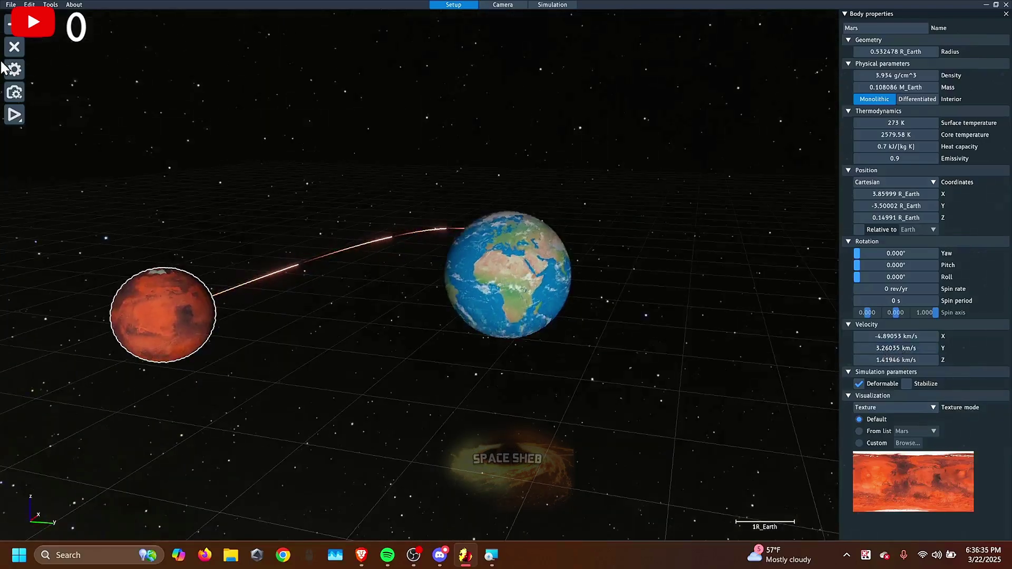
click(8, 121)
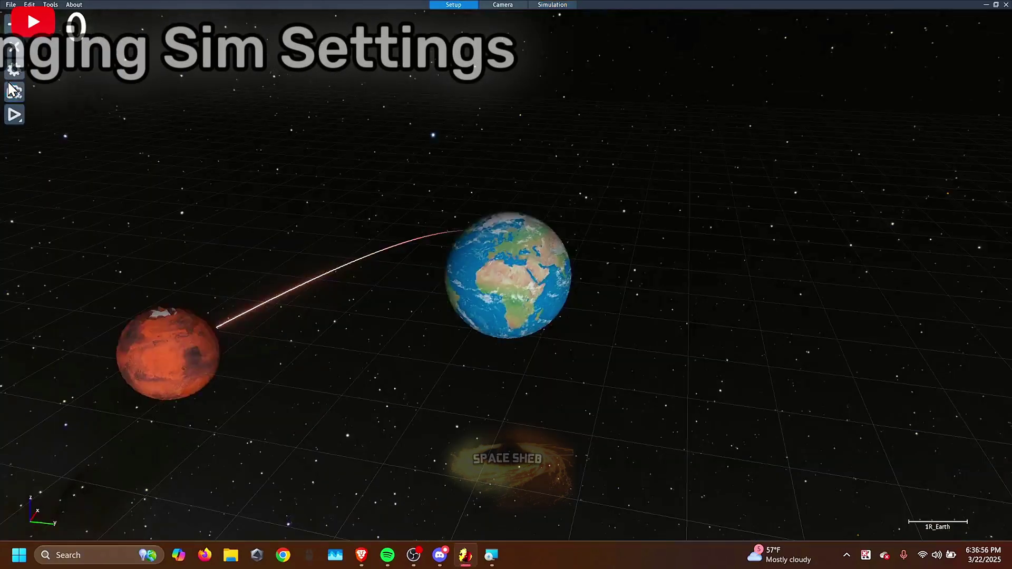
Open the simulation settings and examine the particle surface of Mars up close.
click(11, 72)
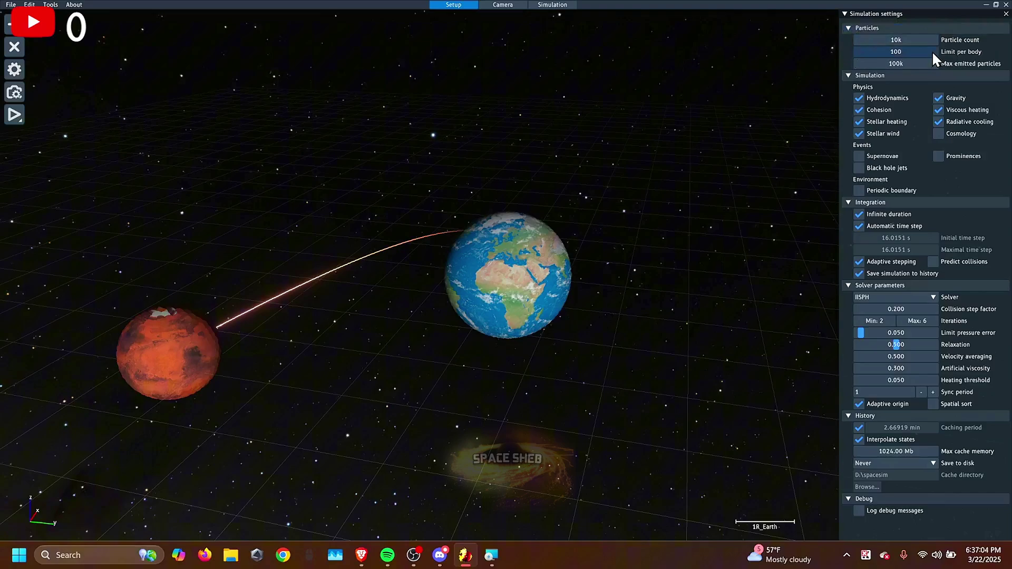
right_drag(519, 145, 592, 107)
scroll(593, 107, up, 2)
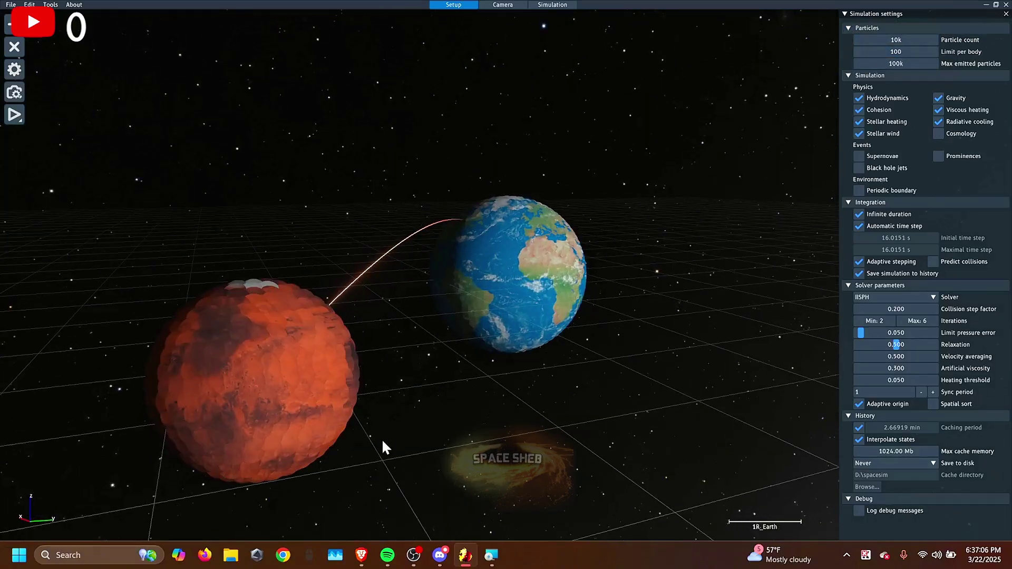
double_click(342, 349)
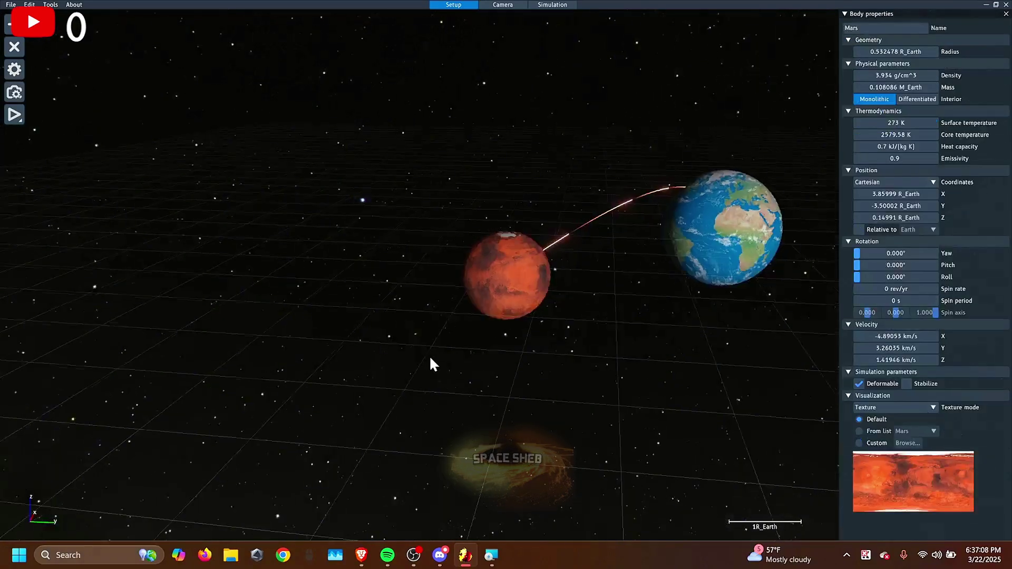
Set the particle limit per body to 10k and examine the surface of Mars.
click(14, 69)
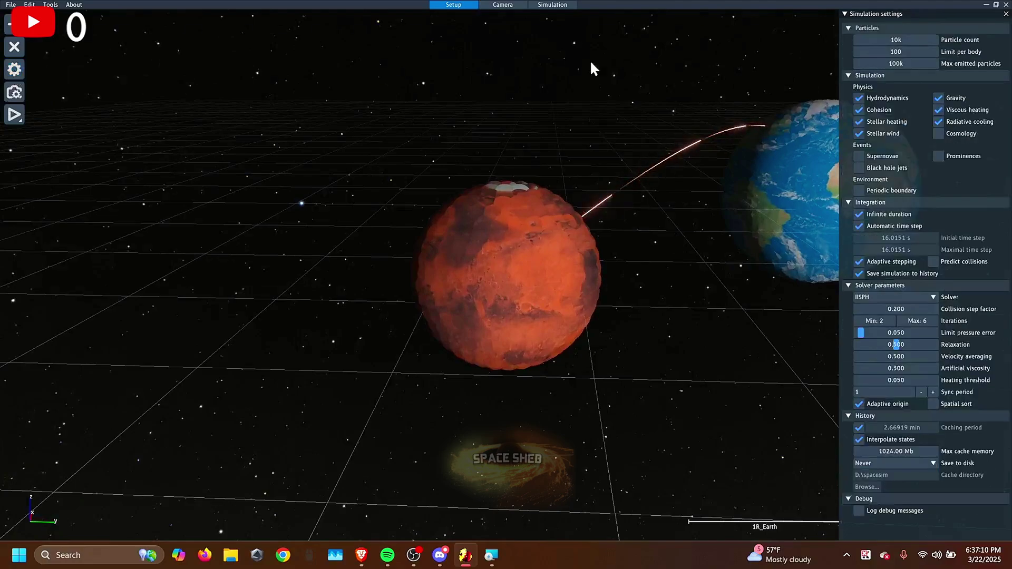
double_click(887, 53)
text(00)
key(Return)
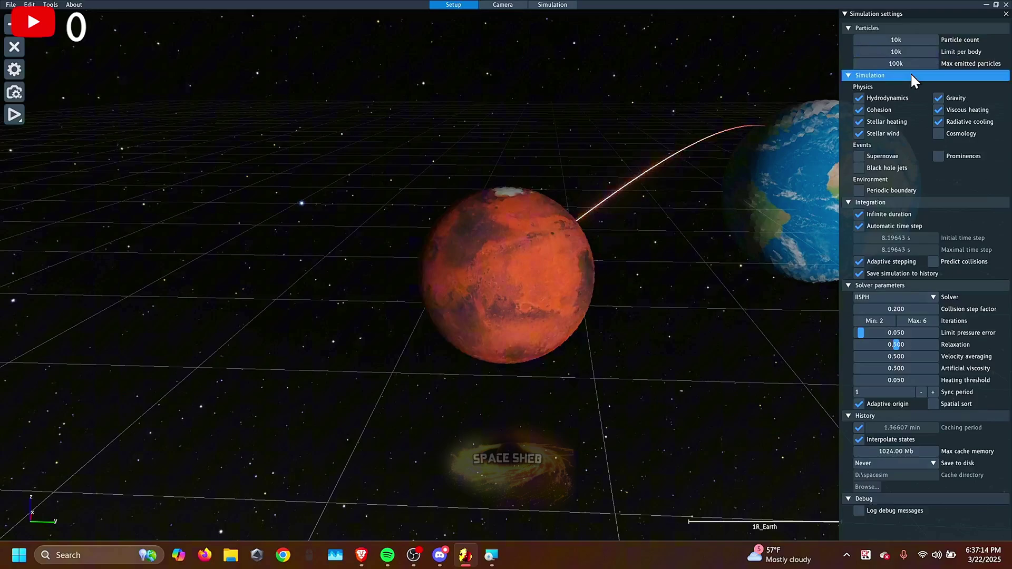
right_drag(607, 200, 676, 191)
scroll(639, 183, up, 5)
scroll(676, 191, down, 3)
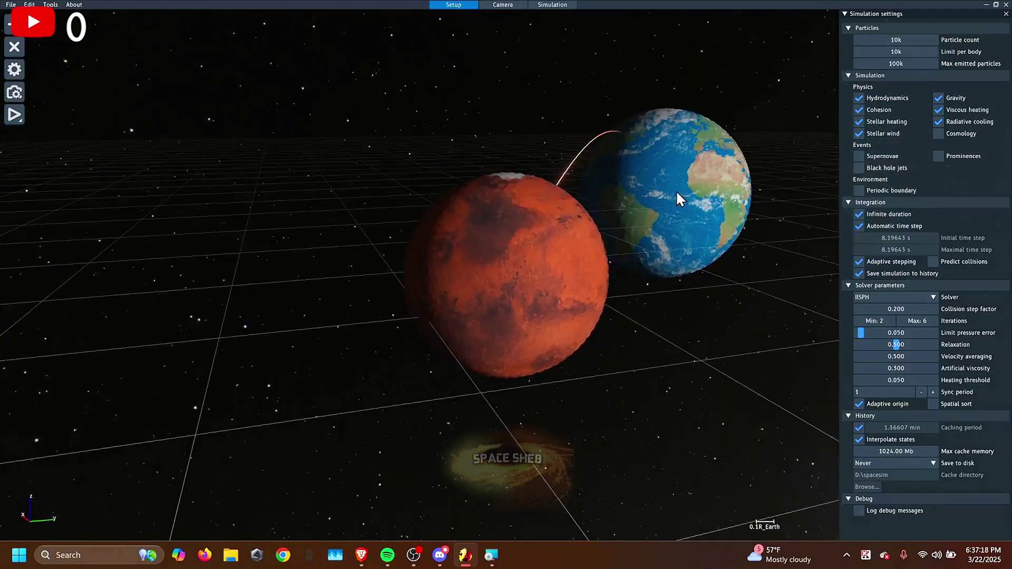
Set the particle limit per body to 1 and compare Mars and Earth by focusing on each in turn.
double_click(904, 55)
text(1)
key(Return)
click(477, 227)
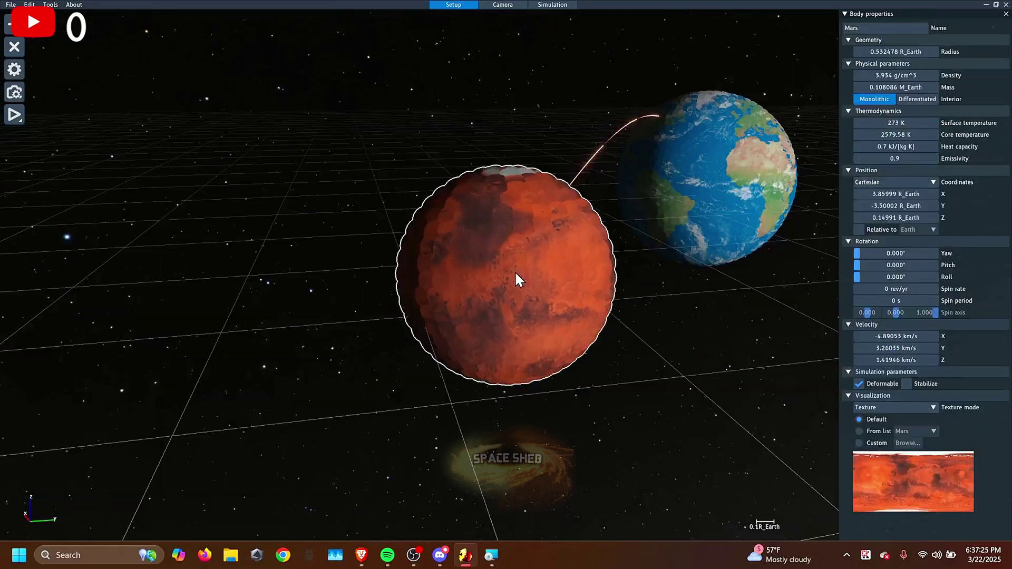
double_click(723, 186)
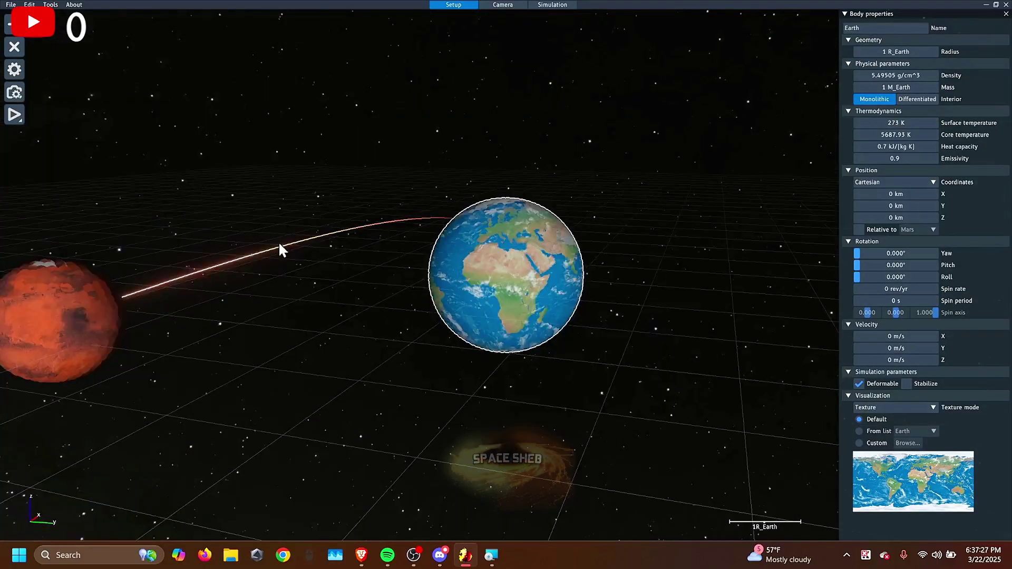
double_click(47, 317)
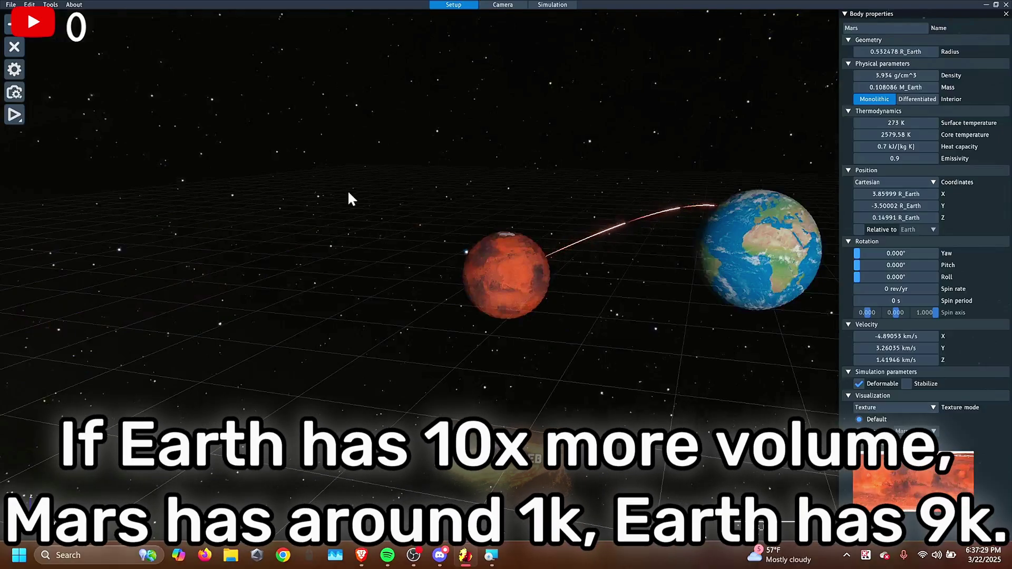
drag(348, 195, 647, 290)
scroll(647, 290, down, 3)
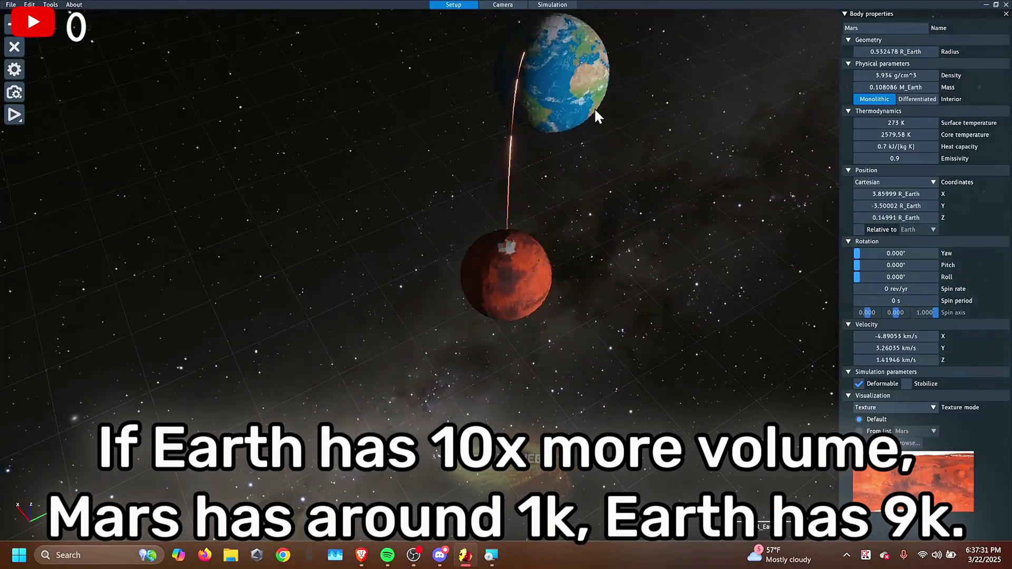
Check the particle counts and percentages of Earth and Mars in the simulation.
double_click(593, 108)
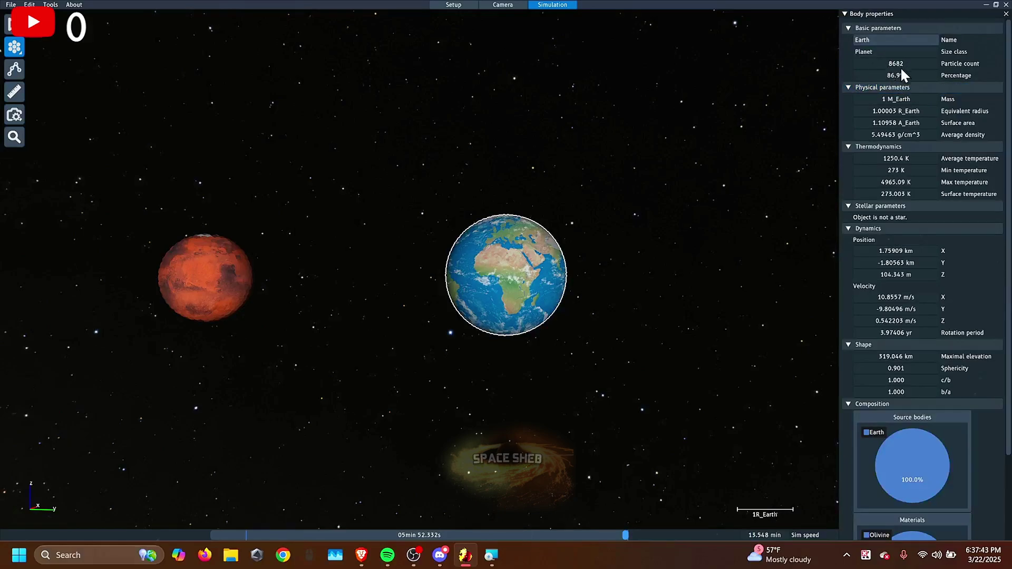
double_click(205, 276)
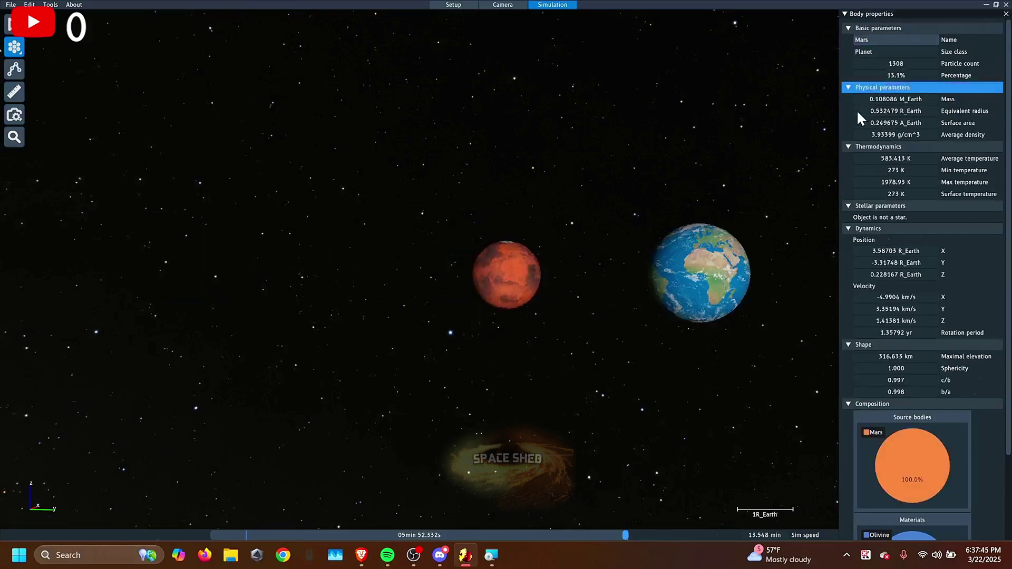
scroll(457, 185, up, 3)
drag(409, 160, 490, 203)
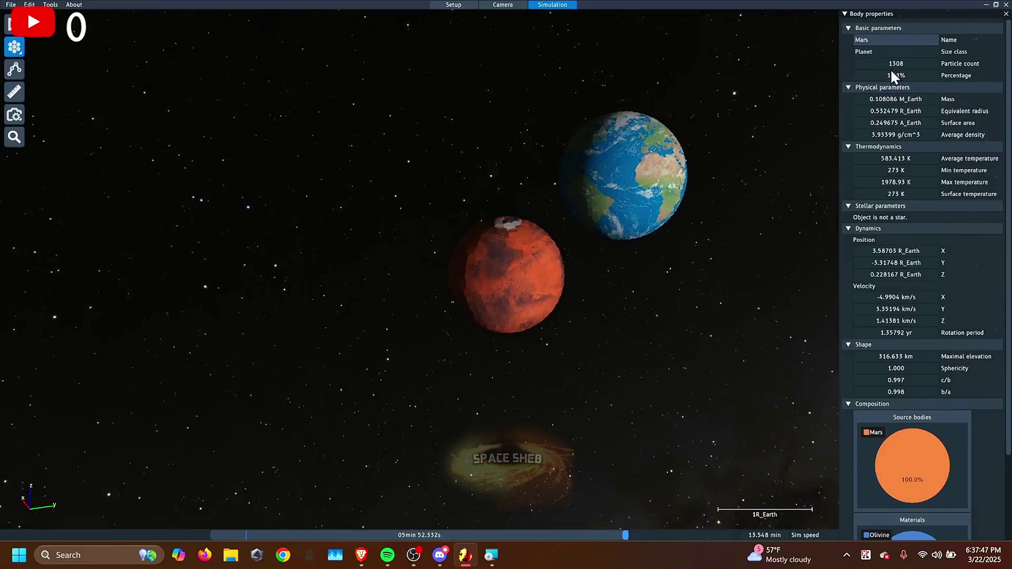
Set the particle limit per body to 5000, rerun the simulation and check the particle count of Mars.
click(452, 6)
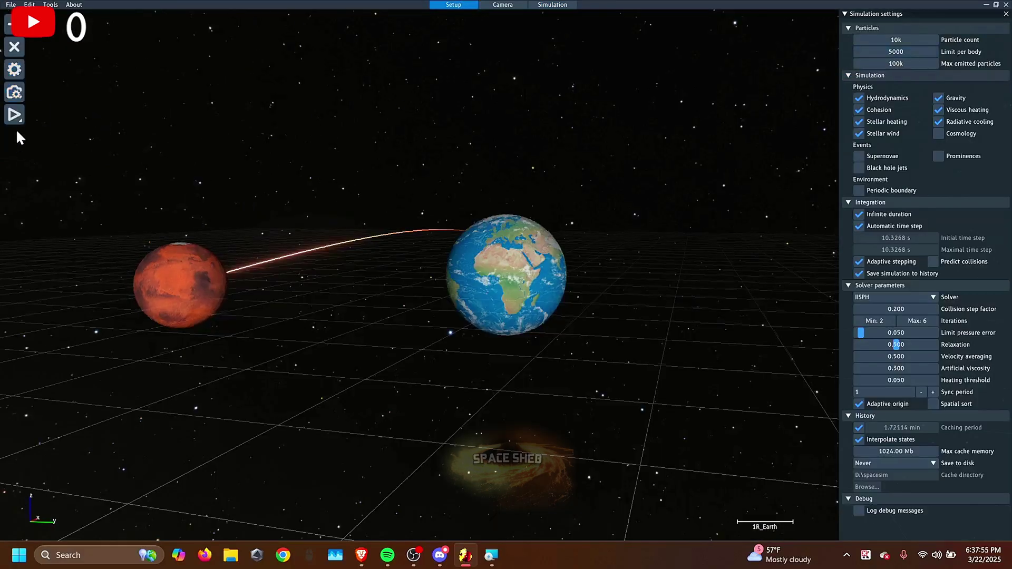
click(14, 115)
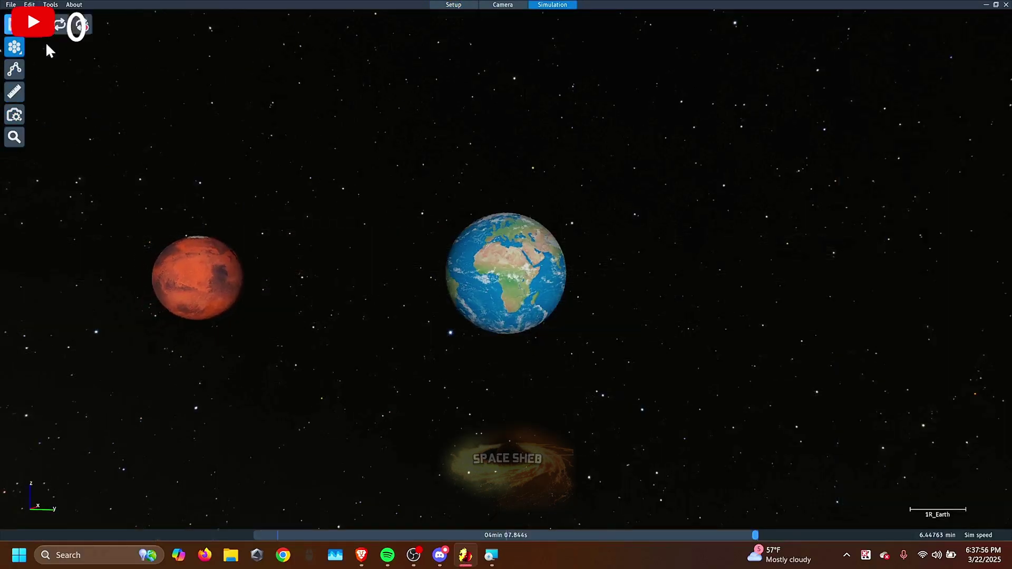
double_click(176, 264)
scroll(588, 167, up, 6)
right_drag(727, 132, 664, 124)
scroll(664, 124, up, 1)
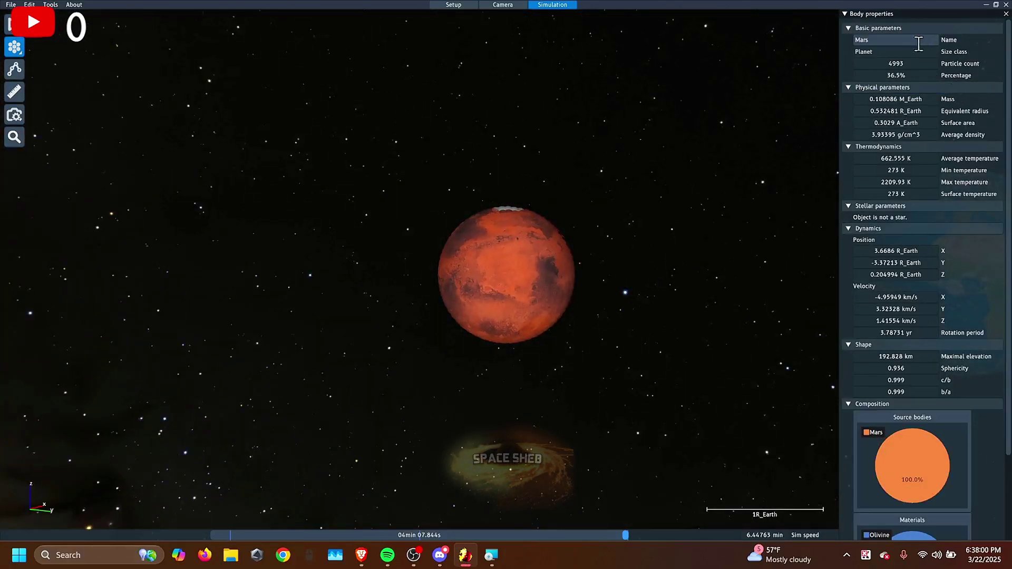
drag(762, 106, 807, 120)
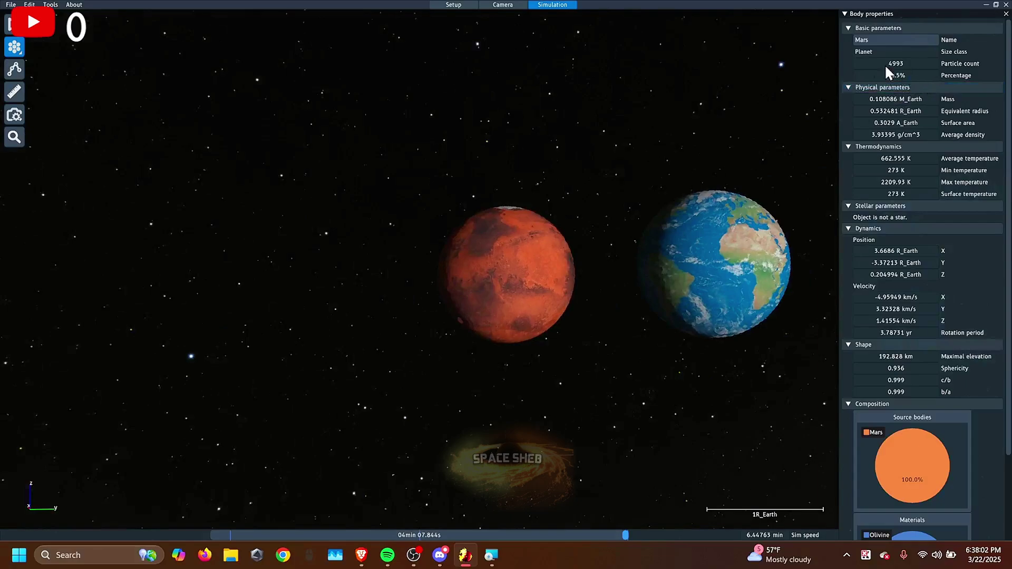
drag(860, 71, 581, 163)
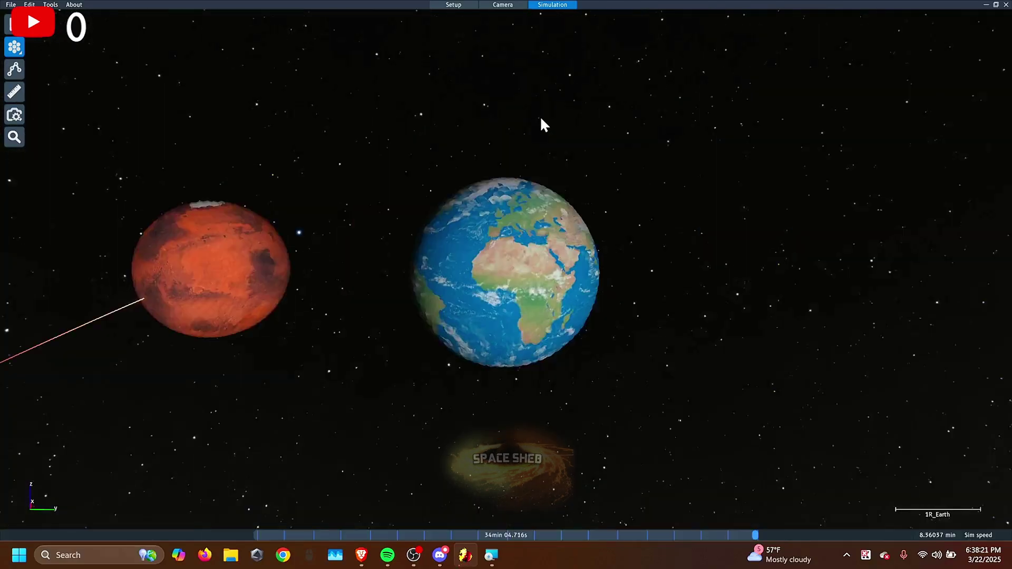
drag(548, 115, 429, 162)
scroll(488, 232, up, 2)
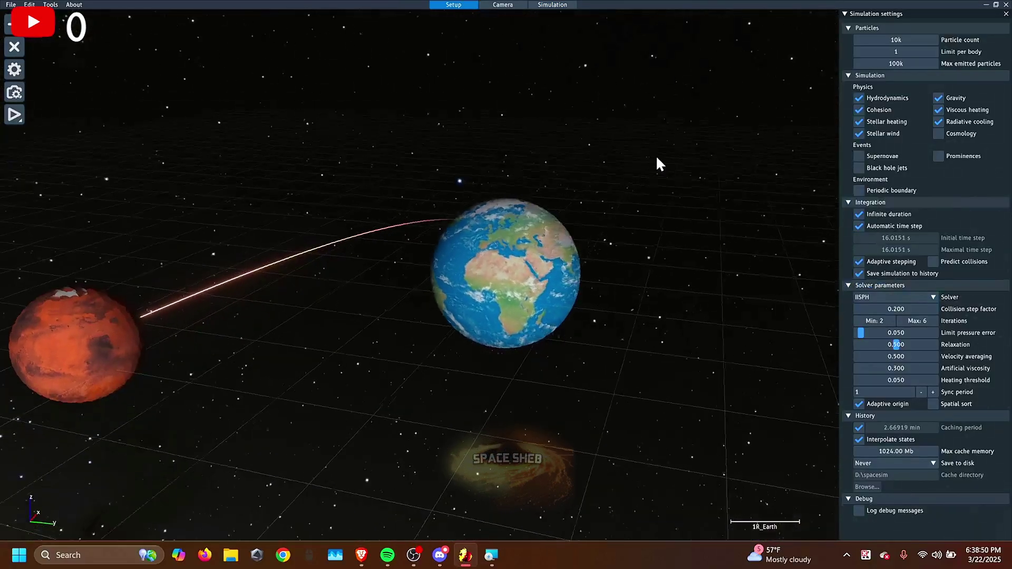
Replace the infinite duration with a simulation duration of 1 h and run the simulation.
right_drag(657, 158, 646, 156)
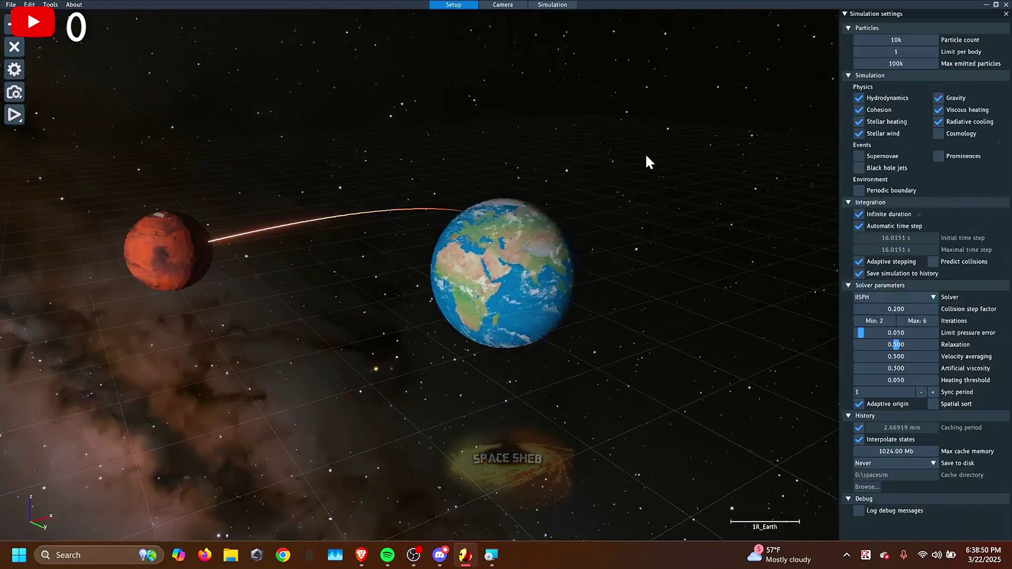
click(859, 214)
double_click(908, 214)
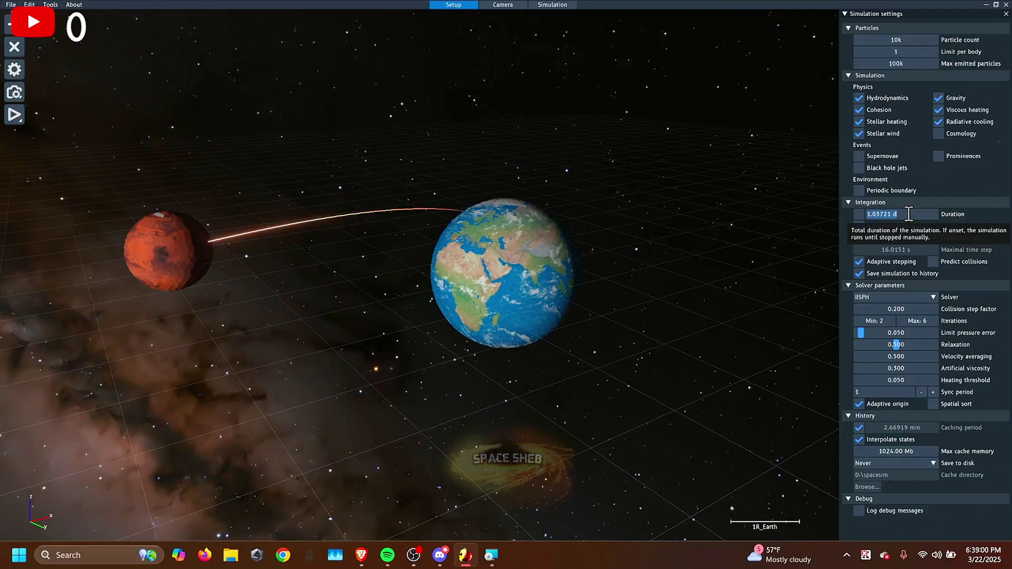
text(1 h)
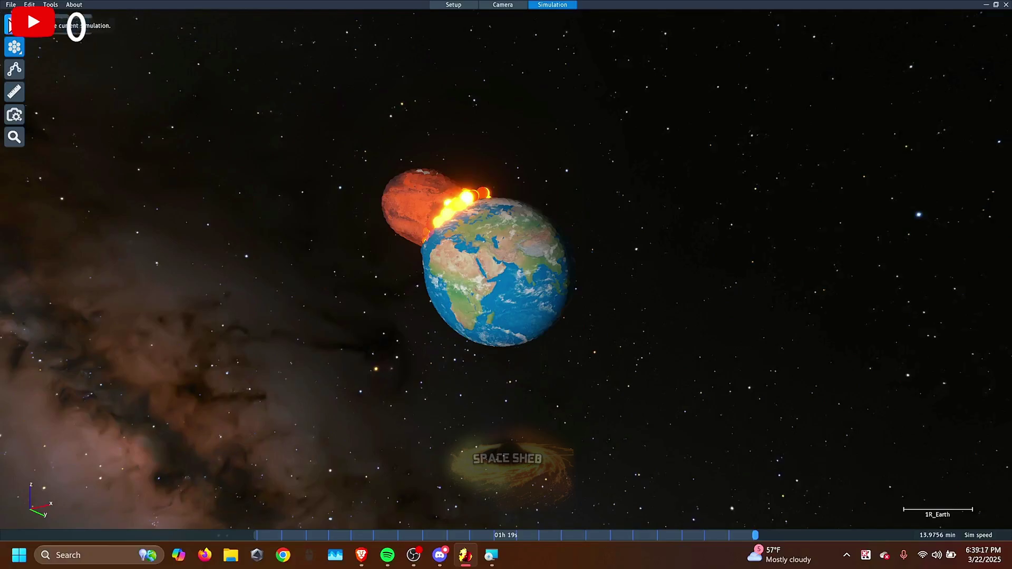
right_drag(403, 312, 495, 347)
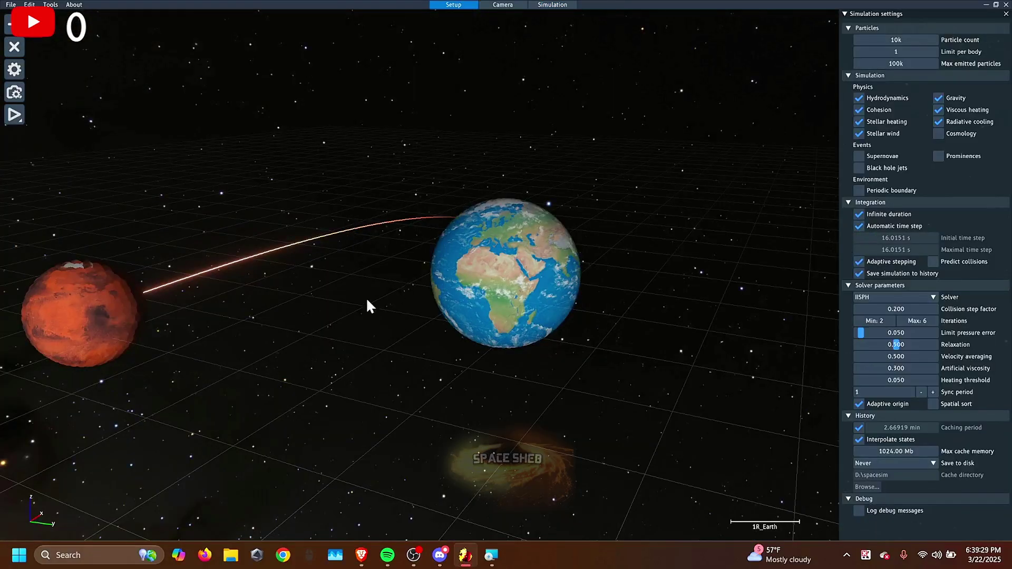
Turn off the automatic time step and set the initial time step to 0.8 min.
click(859, 226)
double_click(884, 237)
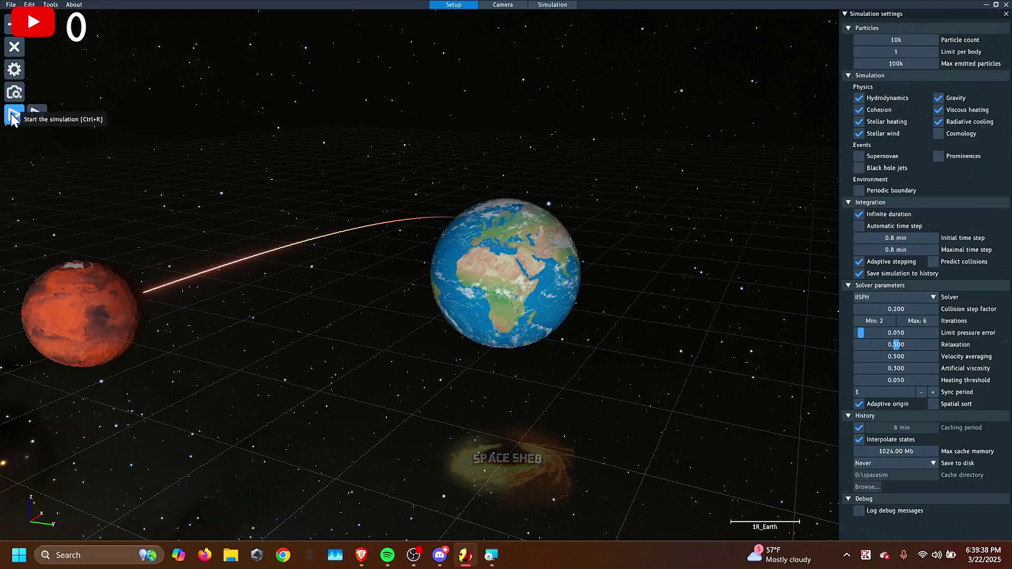
Run the simulation with the 0.8 min time step and return to the setup scene.
click(13, 115)
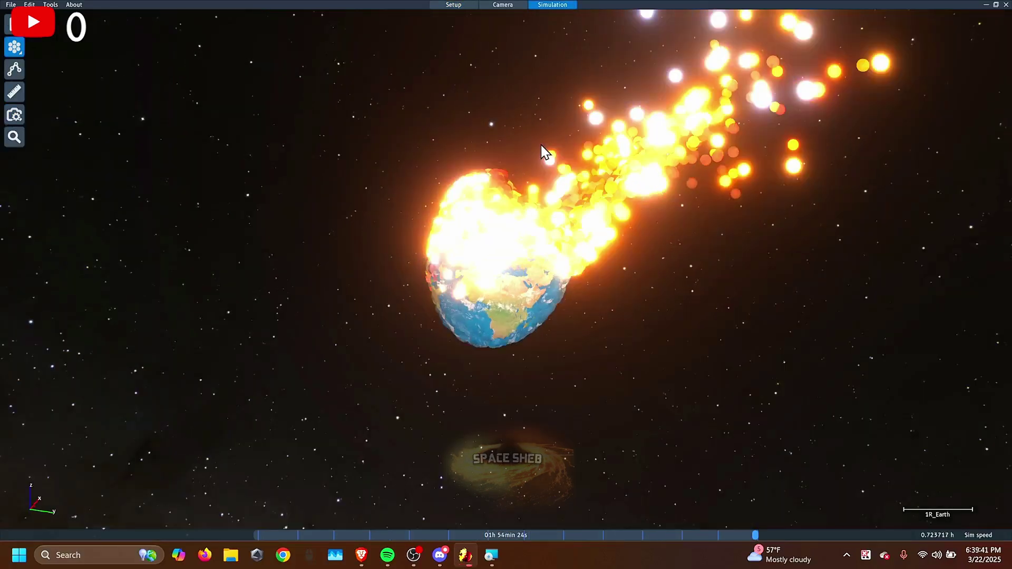
click(467, 4)
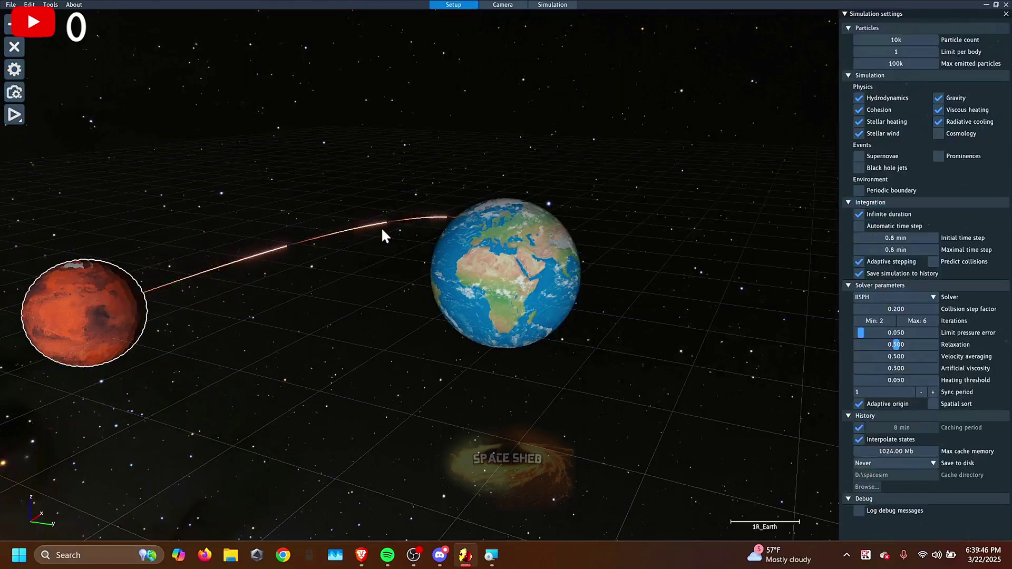
Select Mars and shift its X position to about 1.92 R_Earth.
right_drag(382, 229, 185, 242)
drag(229, 240, 407, 295)
scroll(407, 295, up, 4)
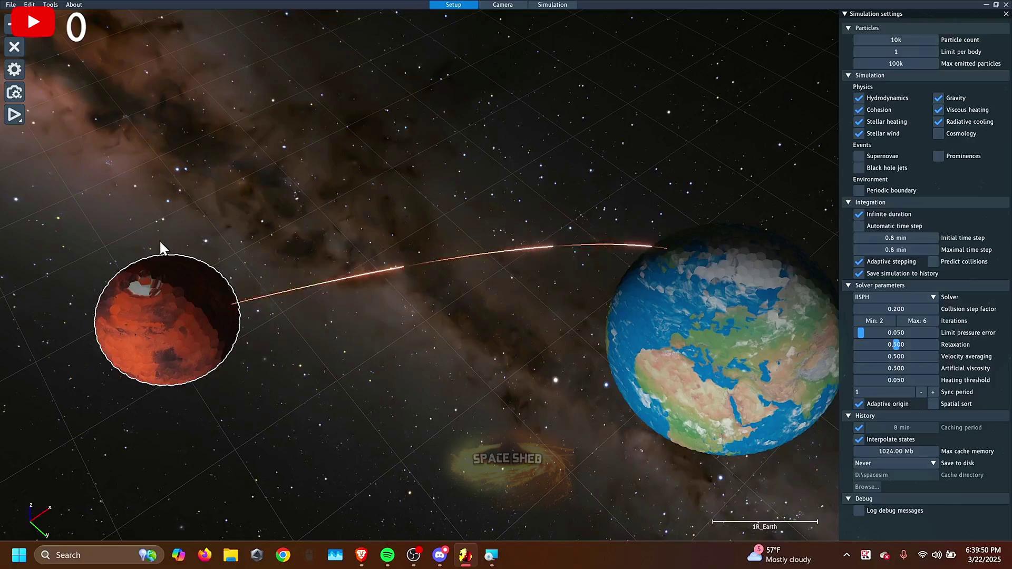
click(188, 318)
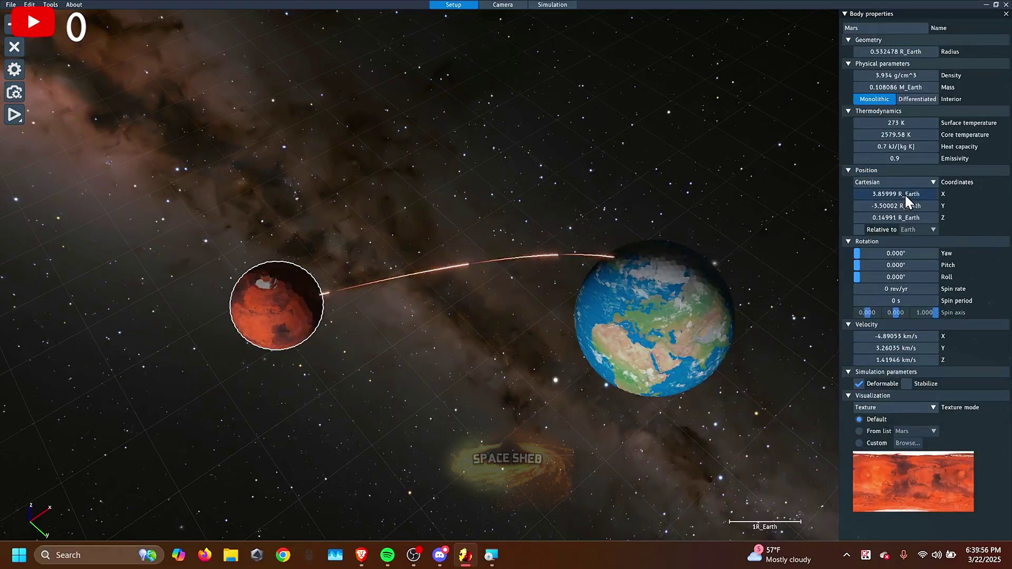
drag(907, 192, 883, 200)
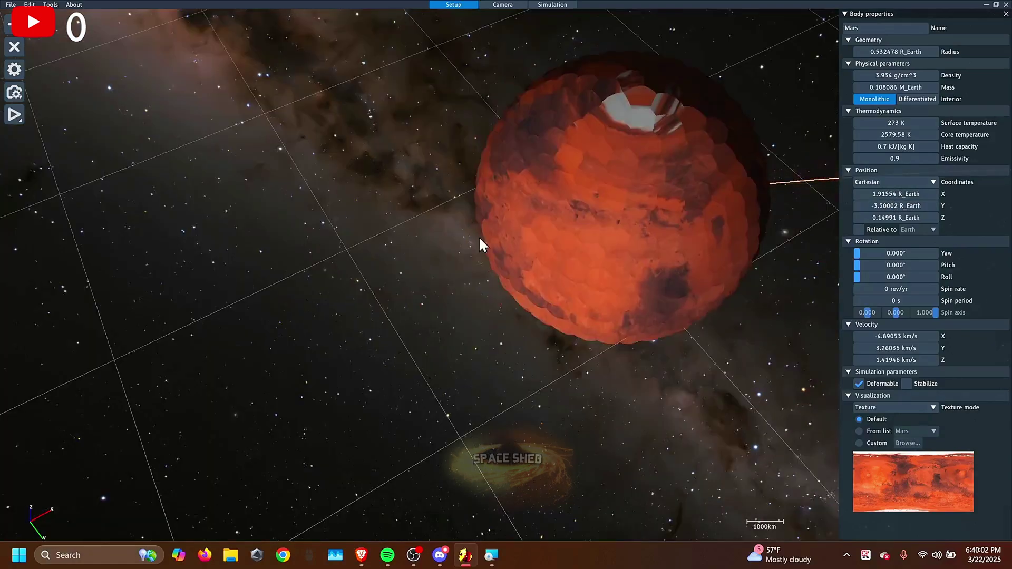
drag(452, 296, 498, 296)
scroll(520, 212, down, 1)
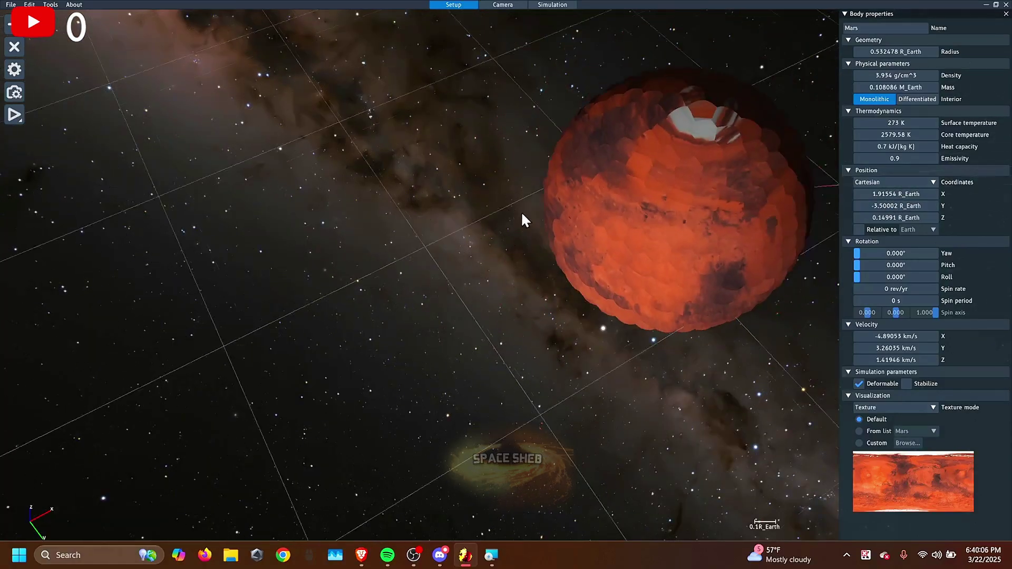
scroll(521, 212, down, 3)
right_drag(521, 212, 695, 211)
double_click(668, 143)
scroll(669, 144, down, 3)
right_drag(668, 143, 580, 161)
Set the initial time step to 2 min, run the simulation and return to the setup scene.
click(15, 70)
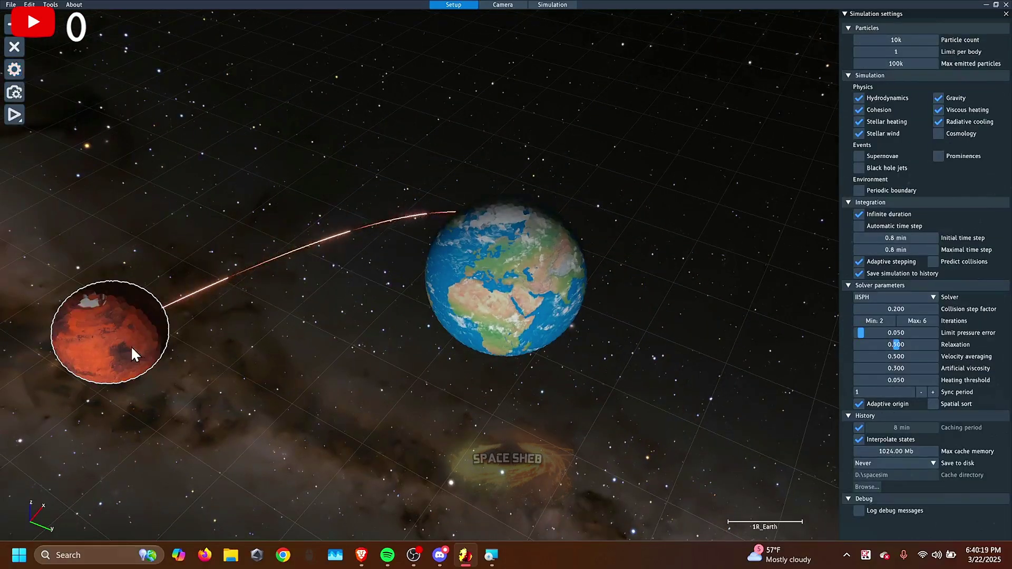
double_click(911, 240)
text(2 s)
key(Return)
double_click(911, 238)
text(2 min)
key(Return)
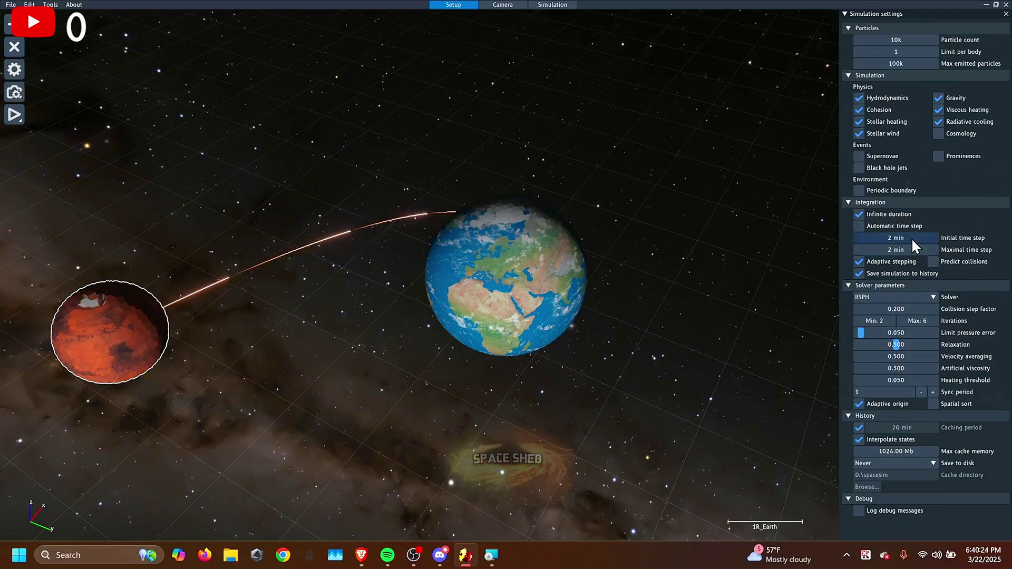
click(16, 116)
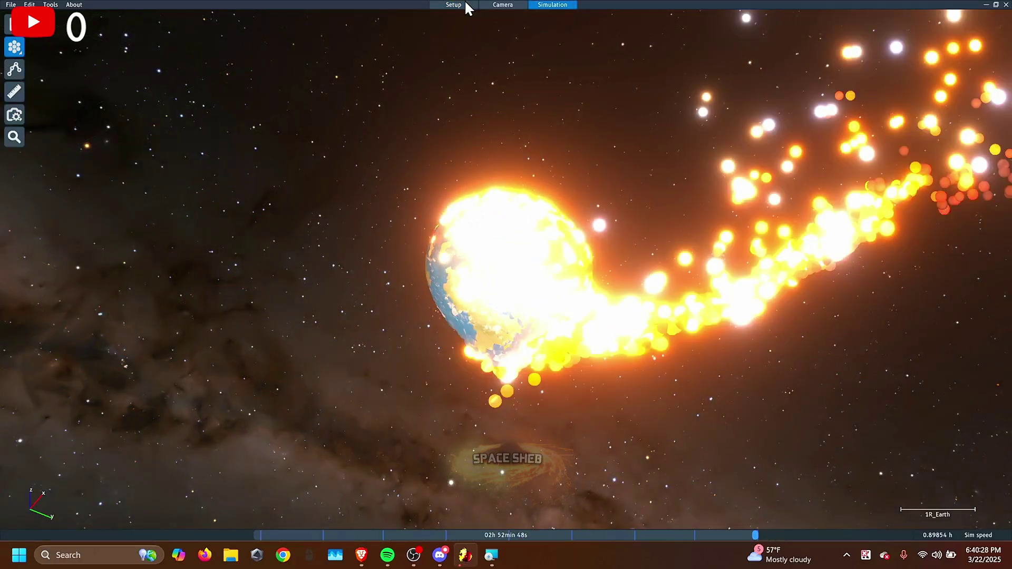
click(453, 5)
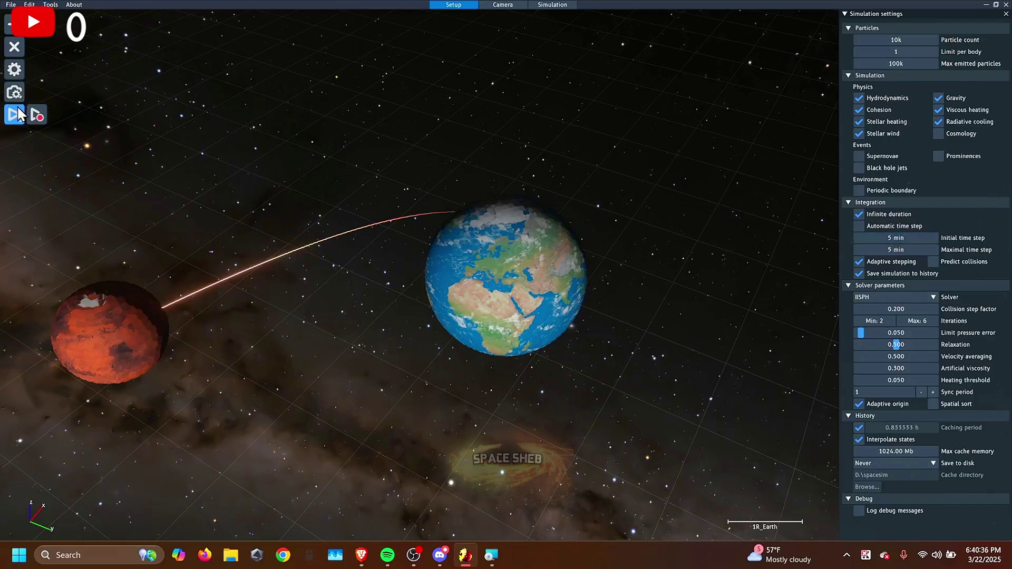
Run the simulation with the 5 min time step and go back to the setup scene.
click(16, 115)
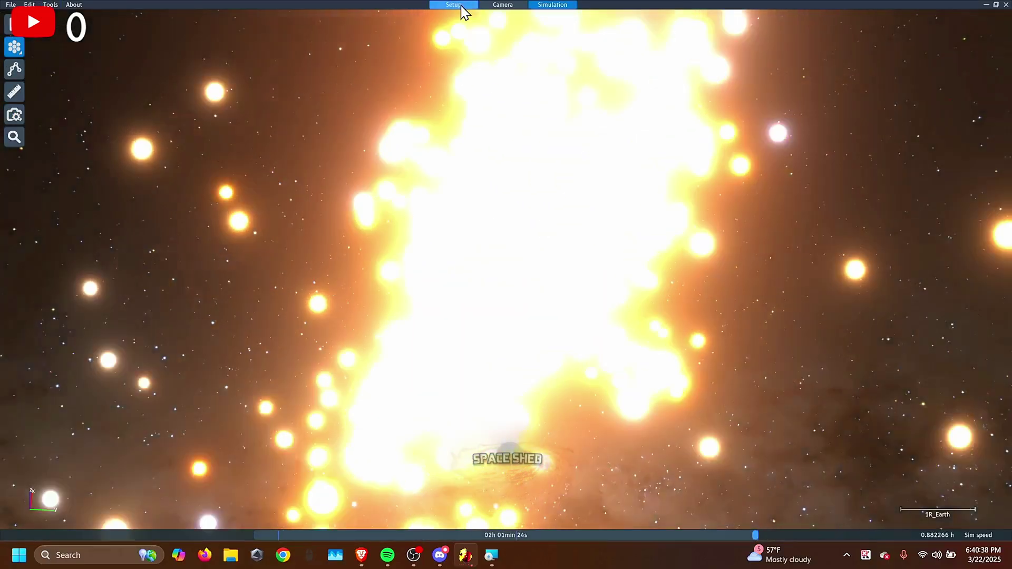
click(454, 5)
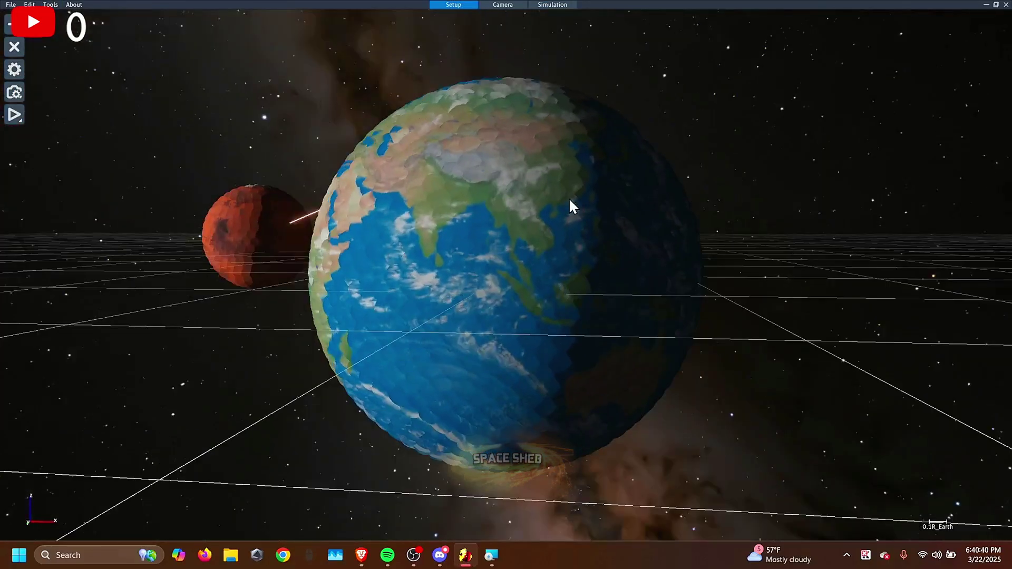
Examine the individual particles on Earth's surface from close up and from different angles.
right_drag(340, 124, 362, 134)
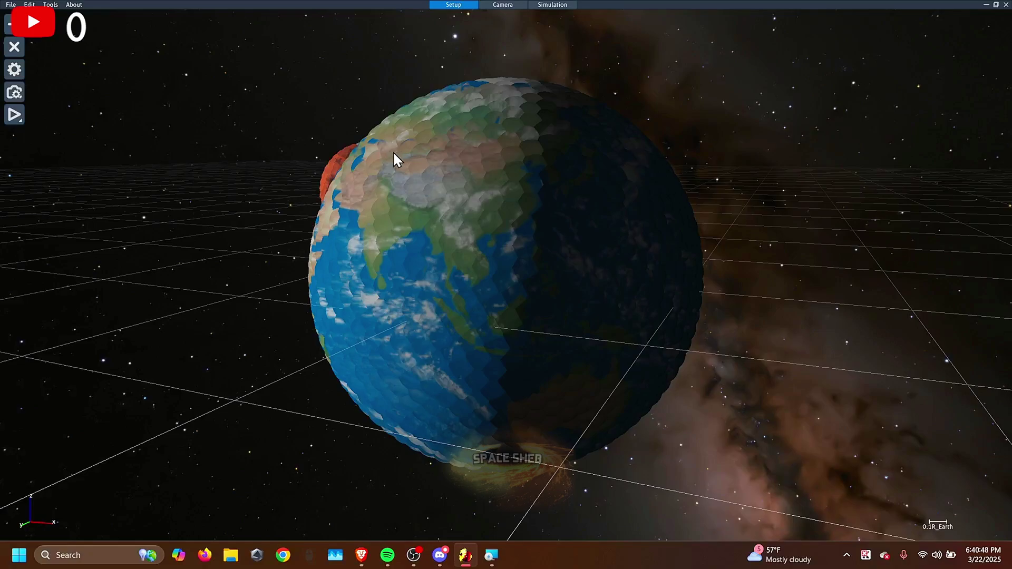
scroll(476, 226, up, 5)
drag(370, 135, 680, 396)
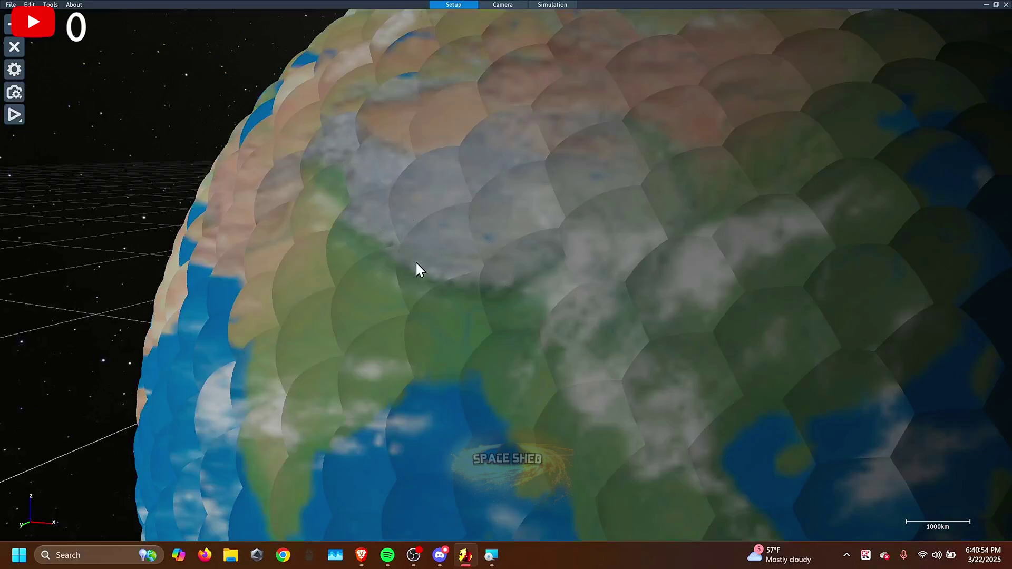
double_click(486, 254)
scroll(486, 253, down, 6)
right_drag(486, 253, 647, 226)
scroll(559, 241, up, 3)
scroll(559, 242, down, 9)
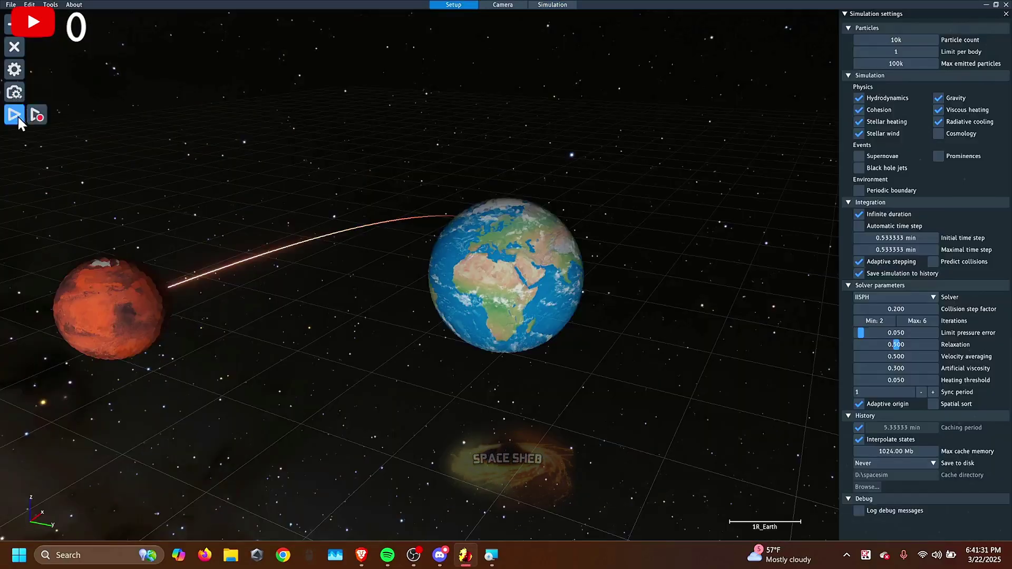
Run the simulation with the 0.533333 min time step and view the collision from several sides.
click(18, 114)
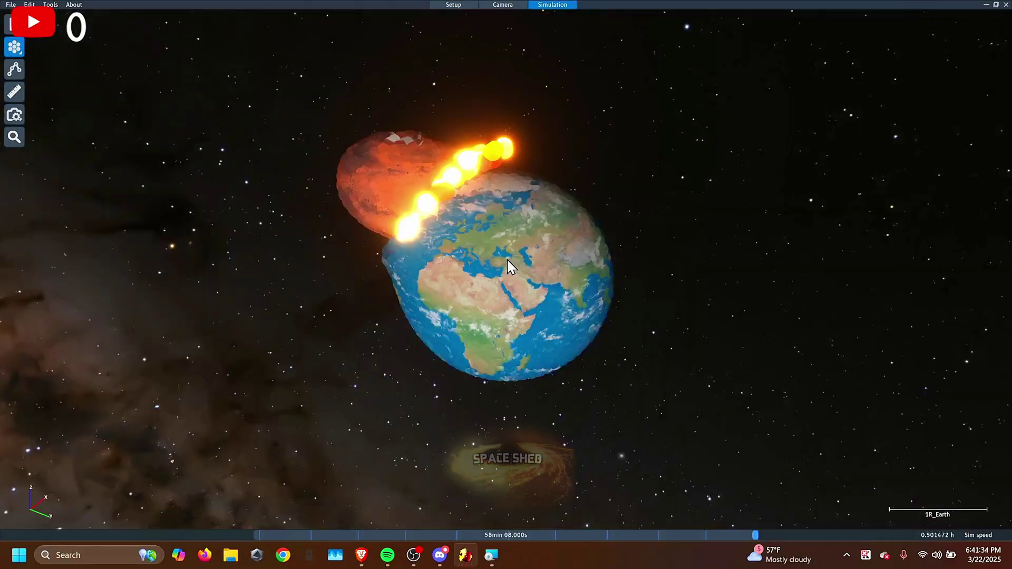
right_drag(556, 287, 368, 145)
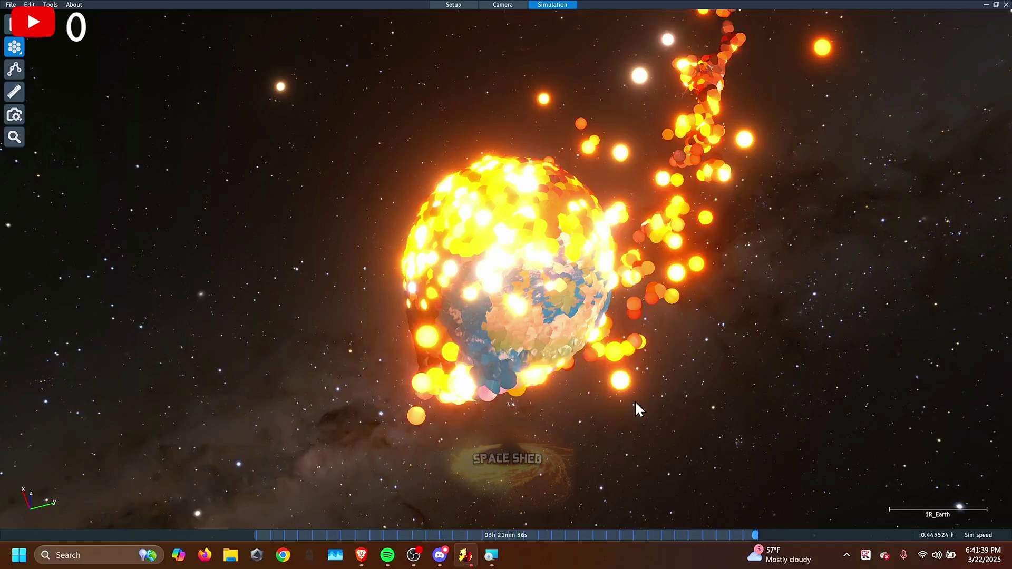
drag(635, 400, 798, 321)
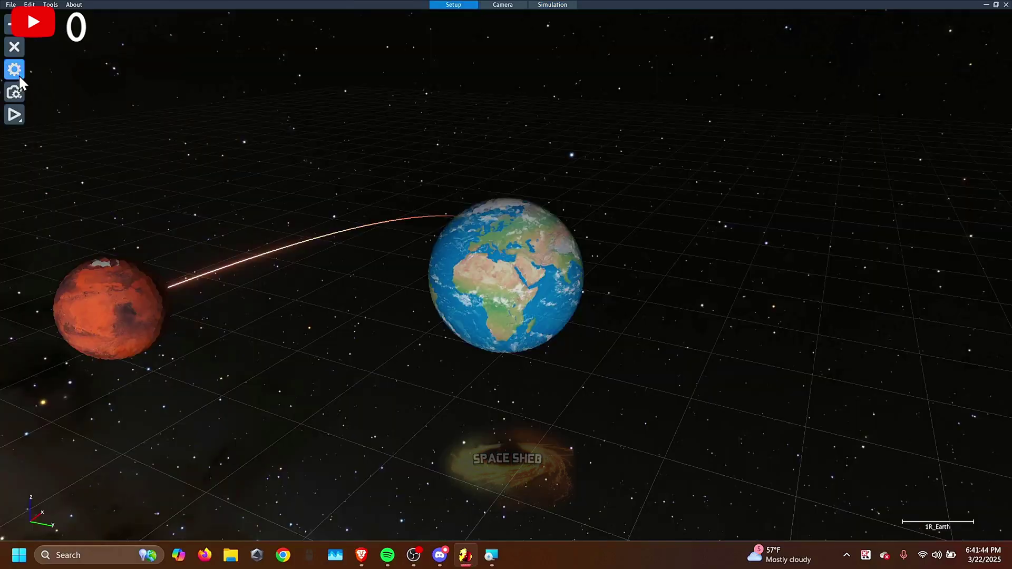
Set the maximal time step to 16.6667 min in the simulation settings.
click(15, 69)
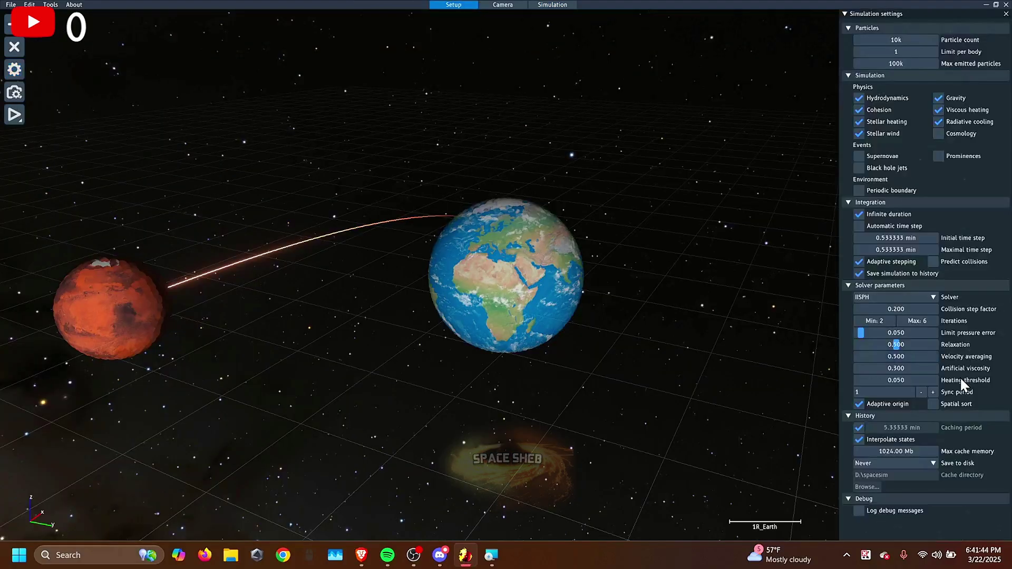
click(859, 261)
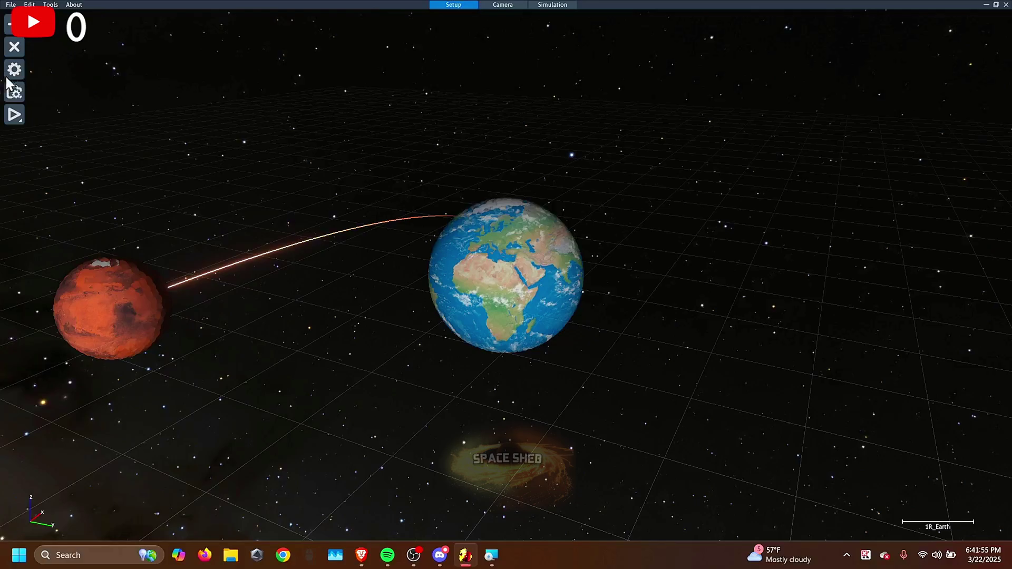
click(13, 89)
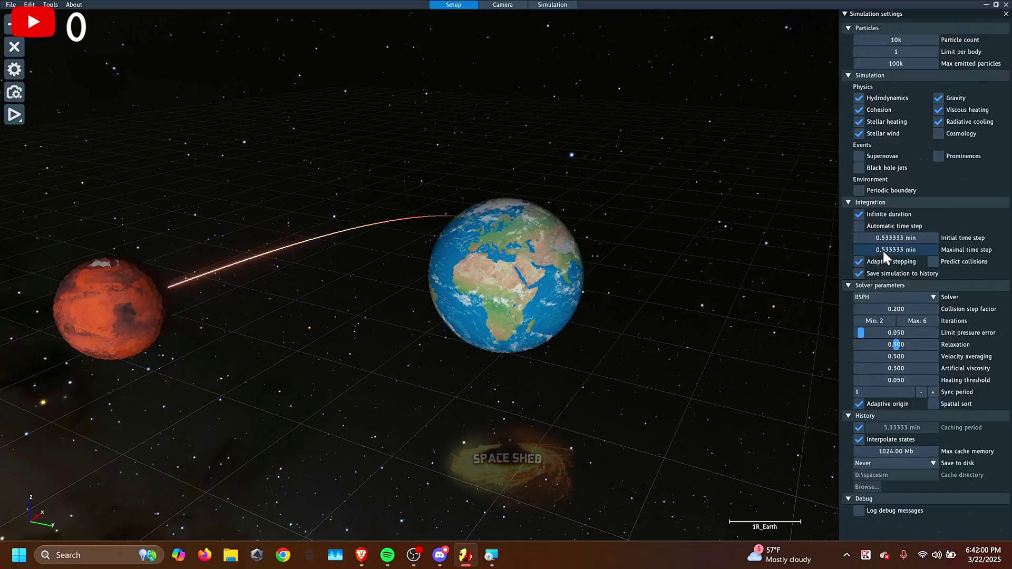
double_click(882, 249)
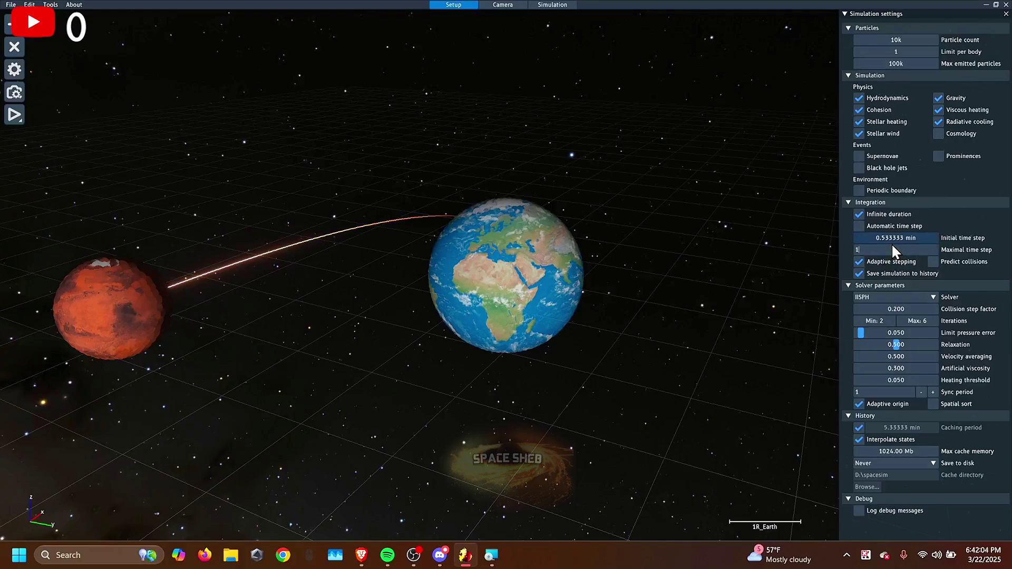
Run the simulation with the larger maximal time step and examine the impact and its debris.
click(15, 115)
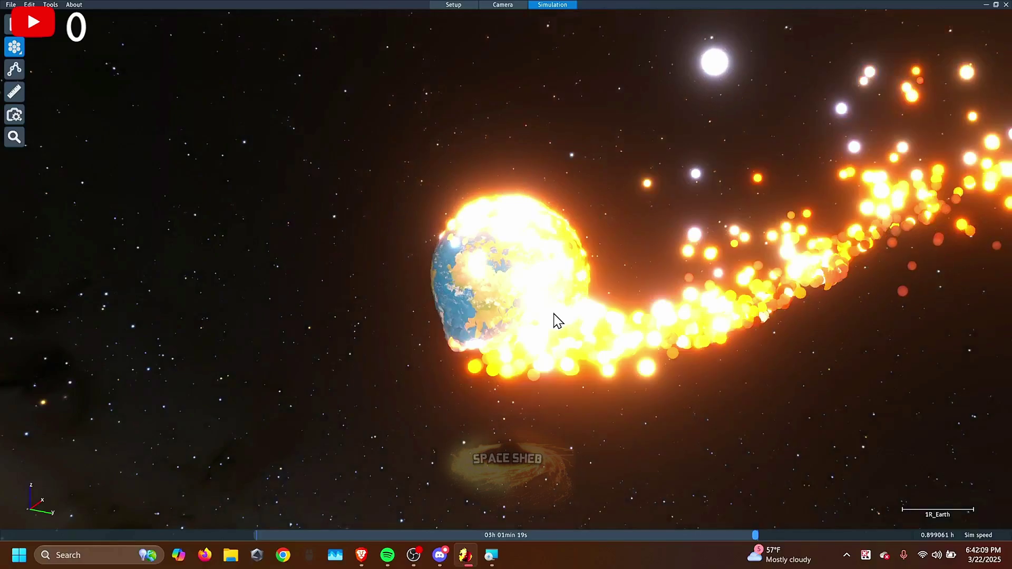
right_drag(555, 314, 628, 300)
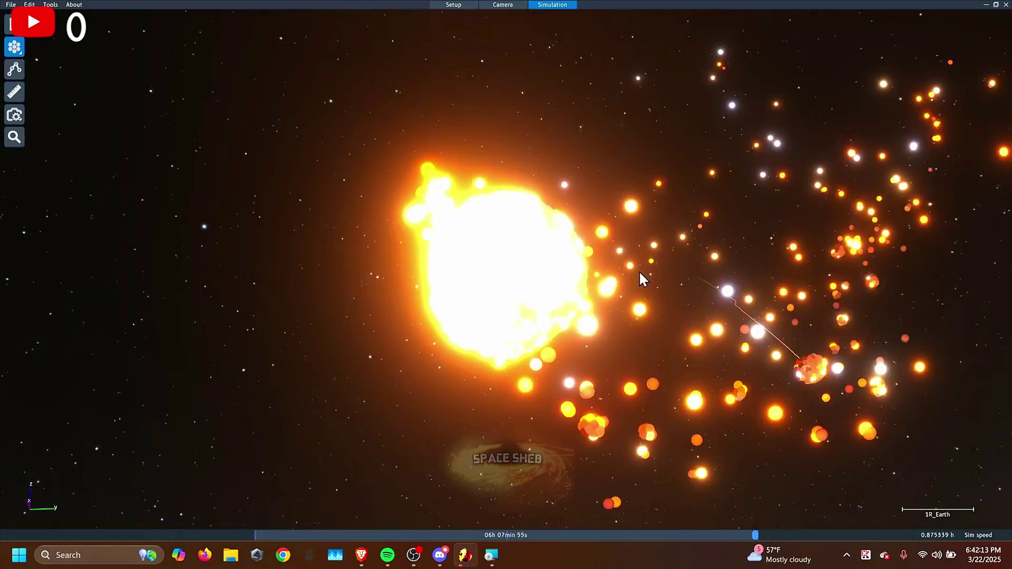
scroll(639, 270, down, 5)
right_drag(639, 270, 614, 279)
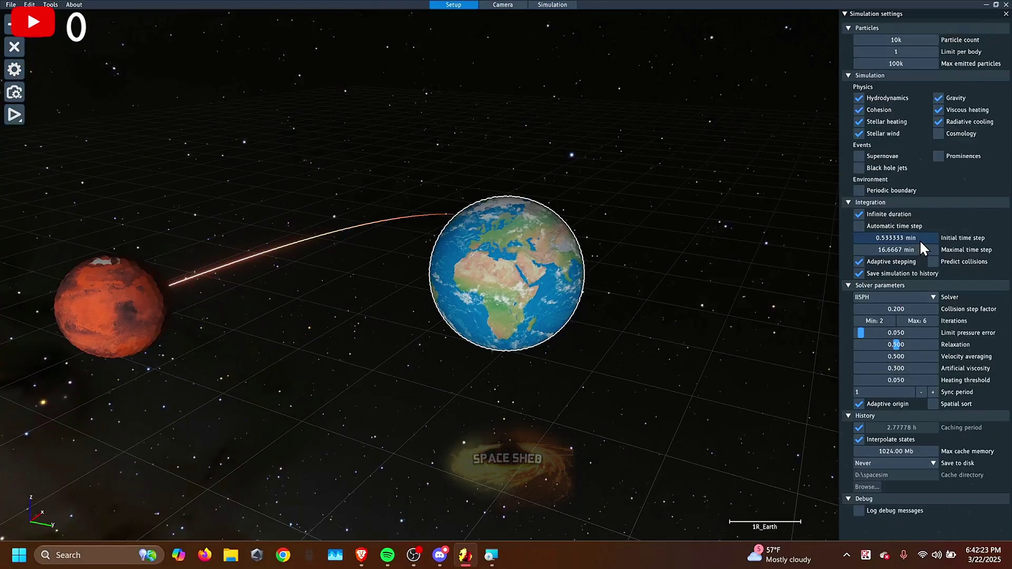
Lower the initial time step to 0.21115 s.
drag(919, 239, 705, 296)
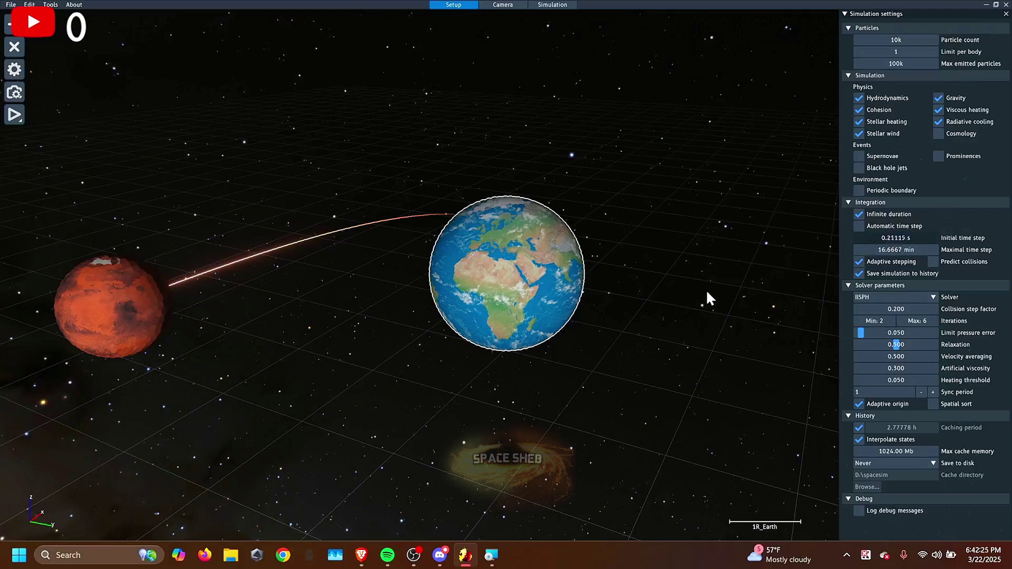
Lower Mars's X velocity and raise its Y velocity, and run the simulation to inspect the impact.
click(128, 324)
drag(897, 336, 774, 369)
drag(912, 350, 944, 348)
click(21, 112)
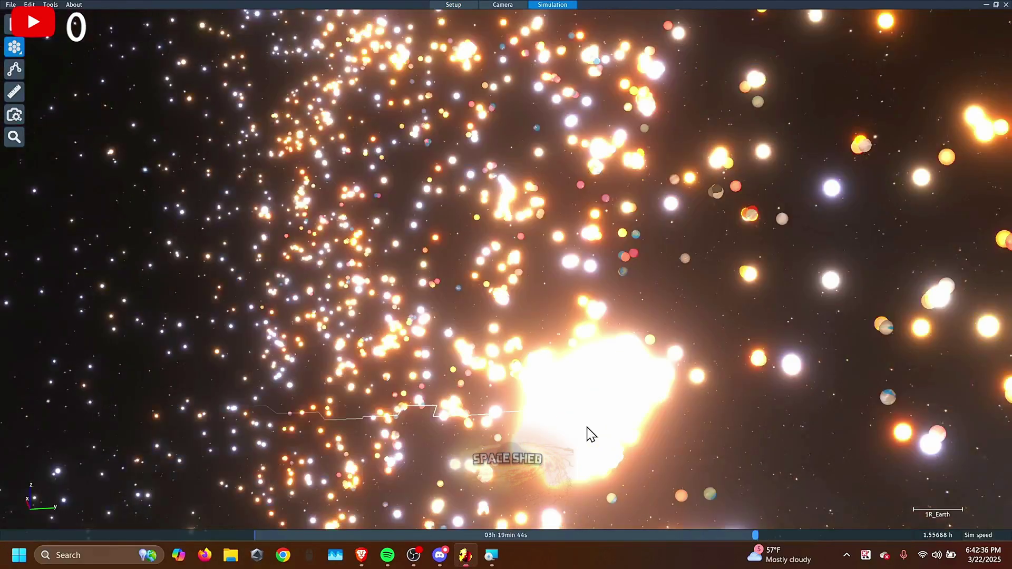
click(602, 404)
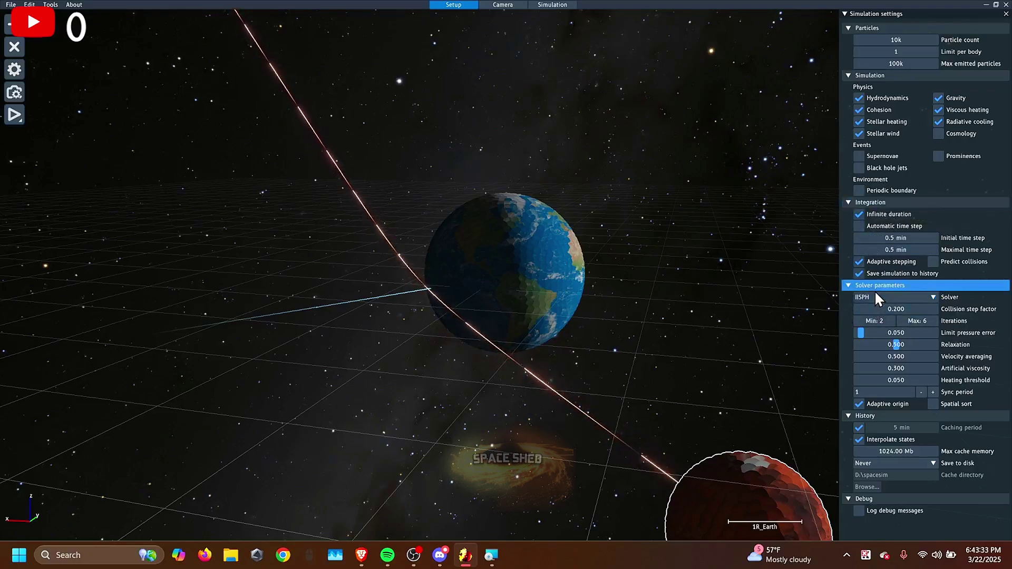
Change the solver from IISPH to SPH and switch to the simulation view.
click(860, 296)
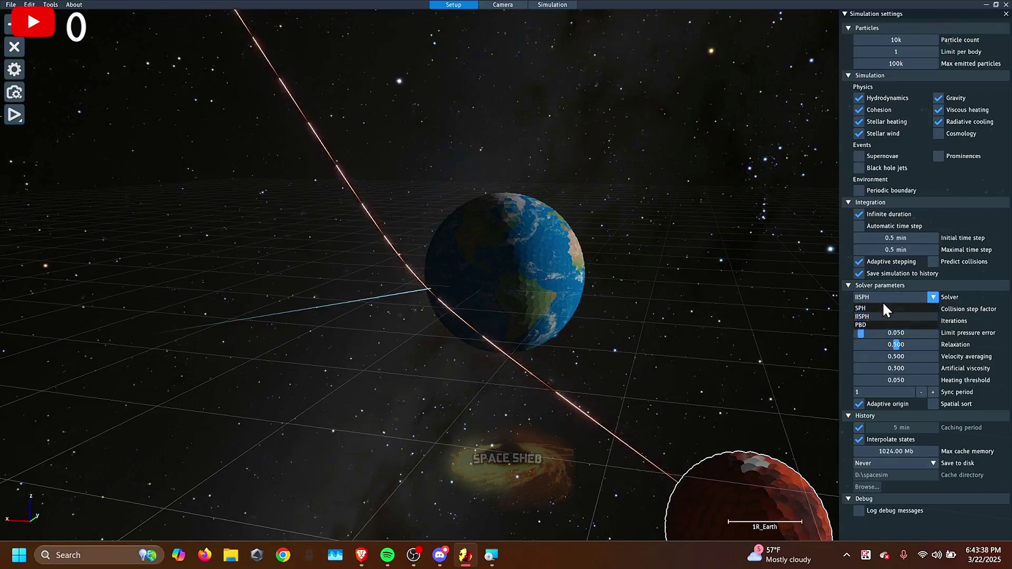
click(871, 308)
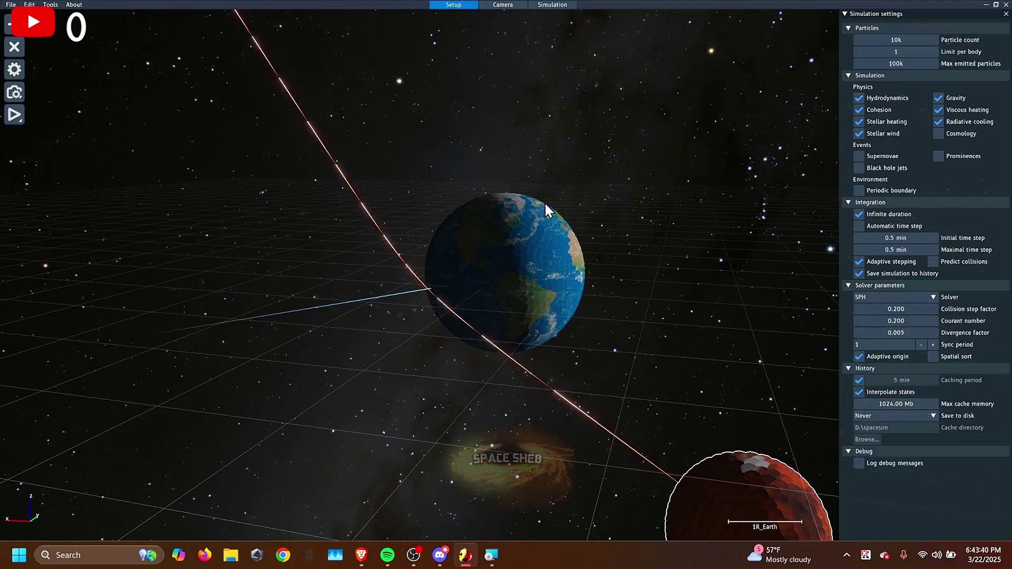
click(553, 4)
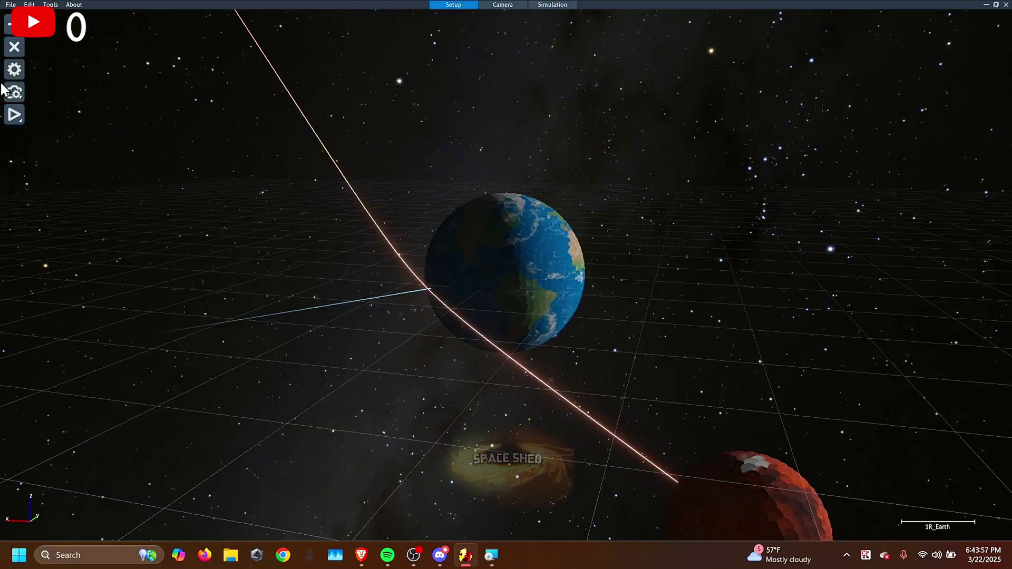
Turn off adaptive stepping and run the simulation with the SPH solver.
click(15, 69)
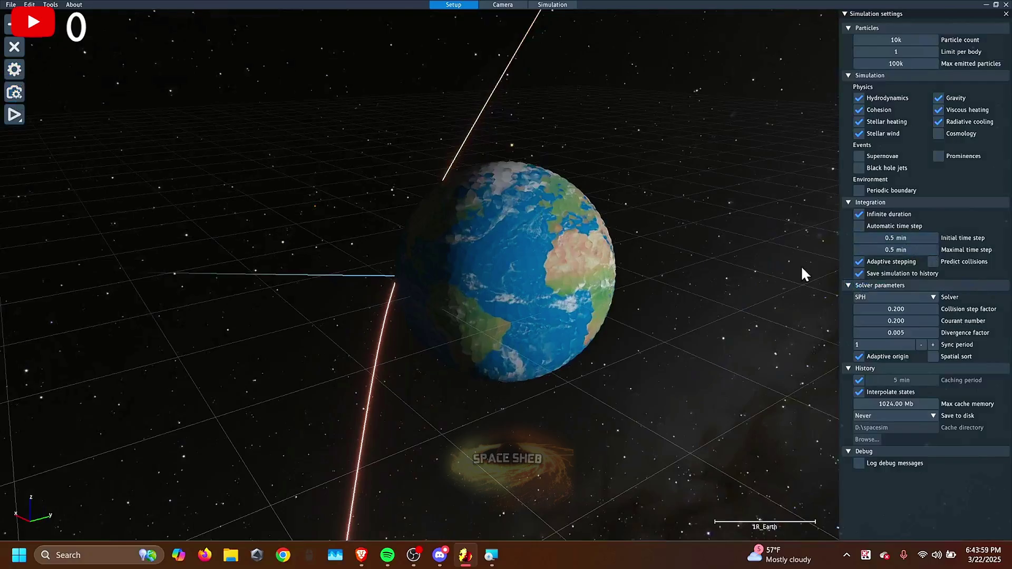
click(860, 261)
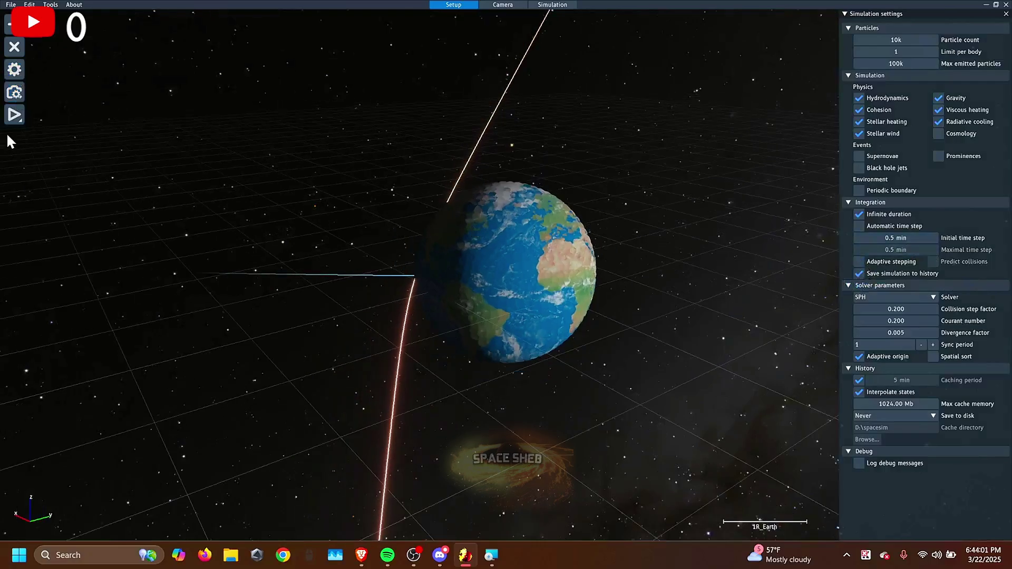
click(15, 115)
Inspect the properties of an Earth fragment in the simulation, and return to the simulation settings in setup.
click(531, 270)
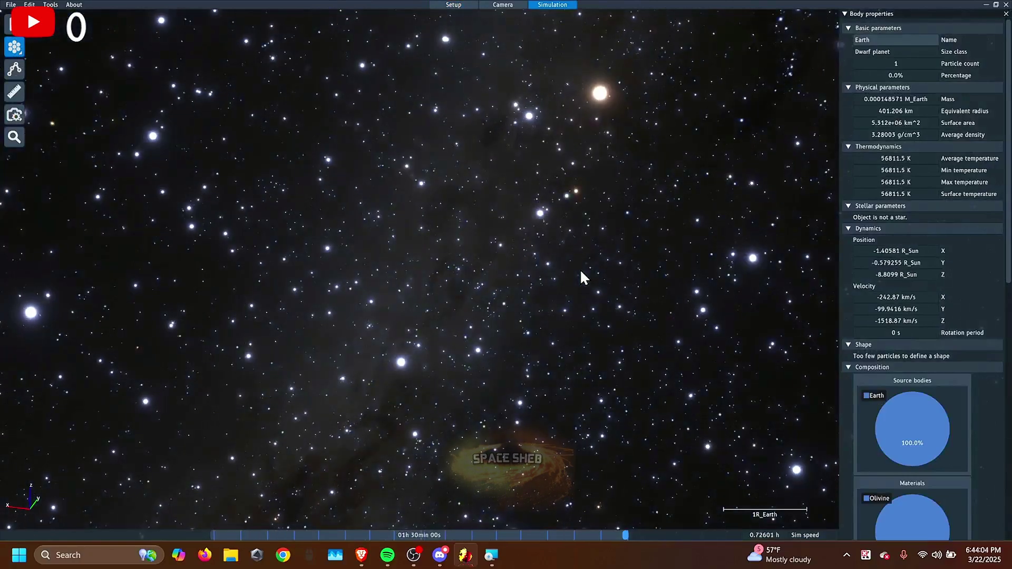
click(440, 5)
click(24, 76)
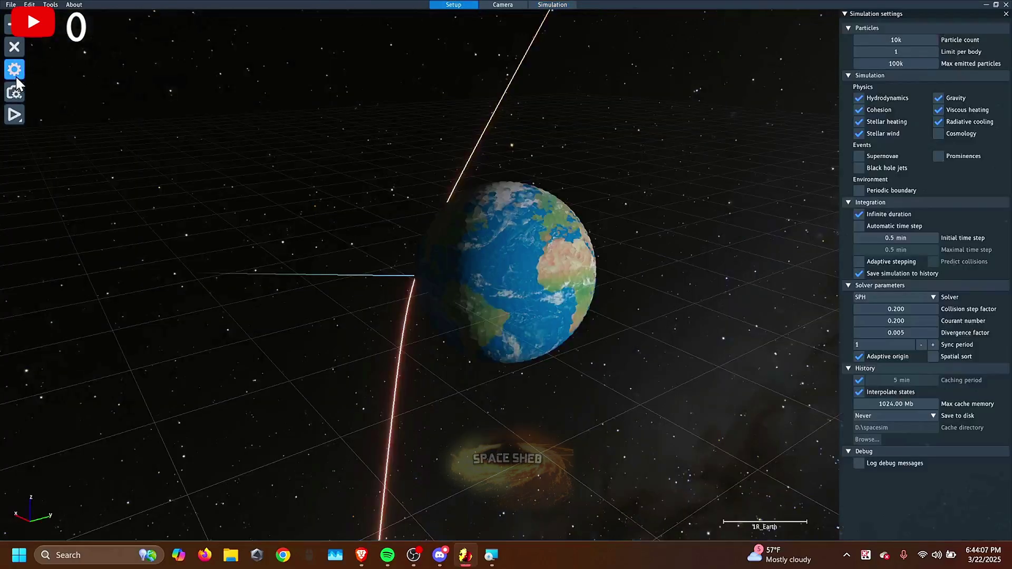
Toggle the automatic time step on and off again, and set the initial time step to 5 s.
click(860, 225)
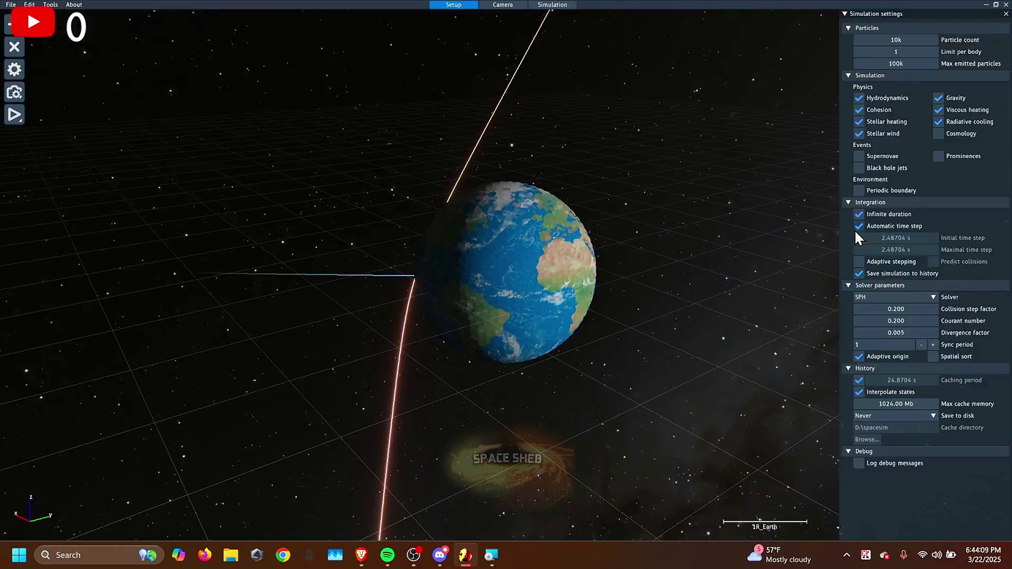
click(855, 229)
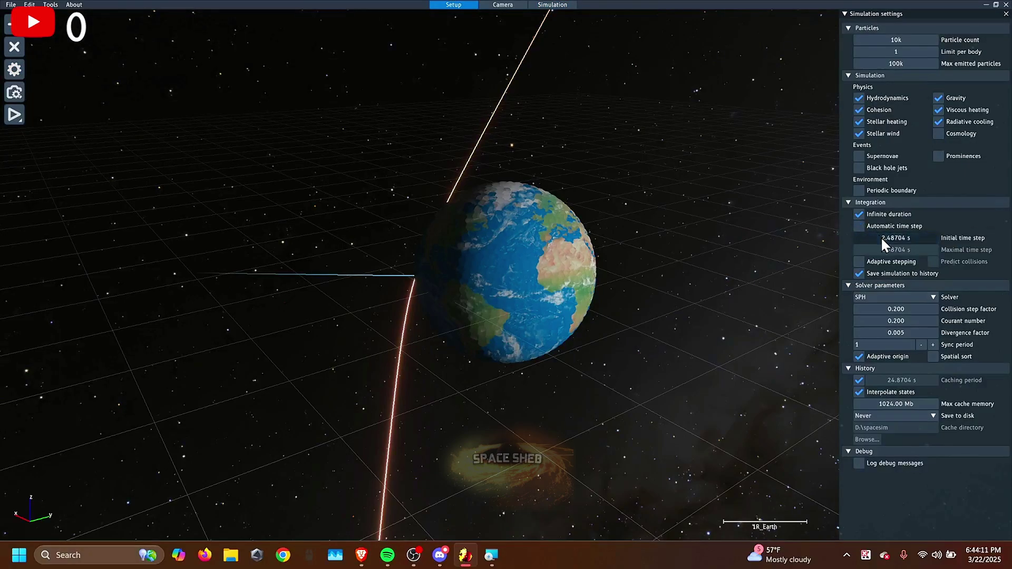
double_click(881, 237)
text(5)
key(Return)
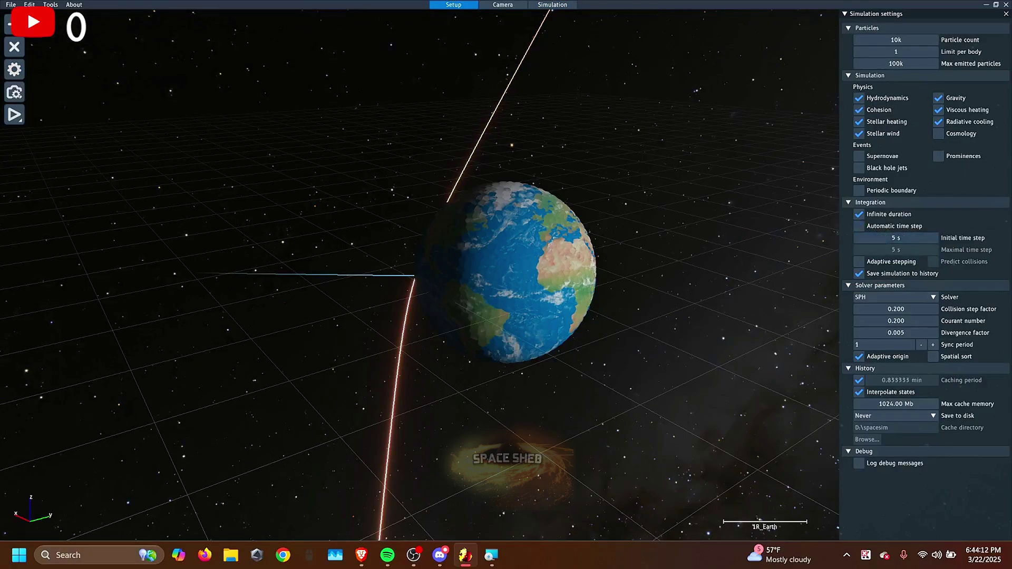
Run the simulation, inspect Earth's properties during the impact, and return to setup.
click(16, 117)
click(527, 242)
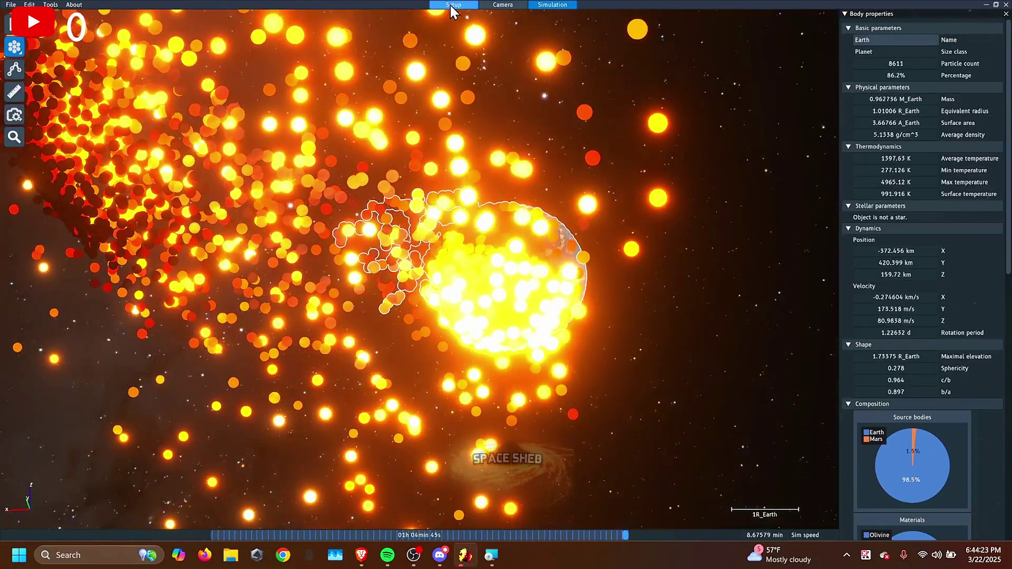
click(453, 4)
Change the solver from SPH to IISPH in the simulation settings and run the simulation.
click(14, 69)
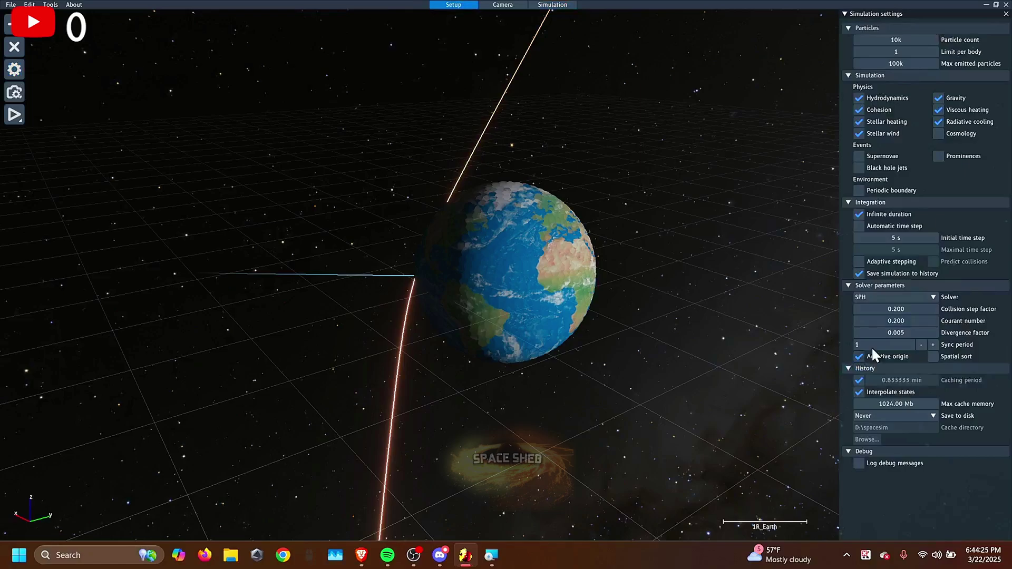
click(879, 299)
click(865, 316)
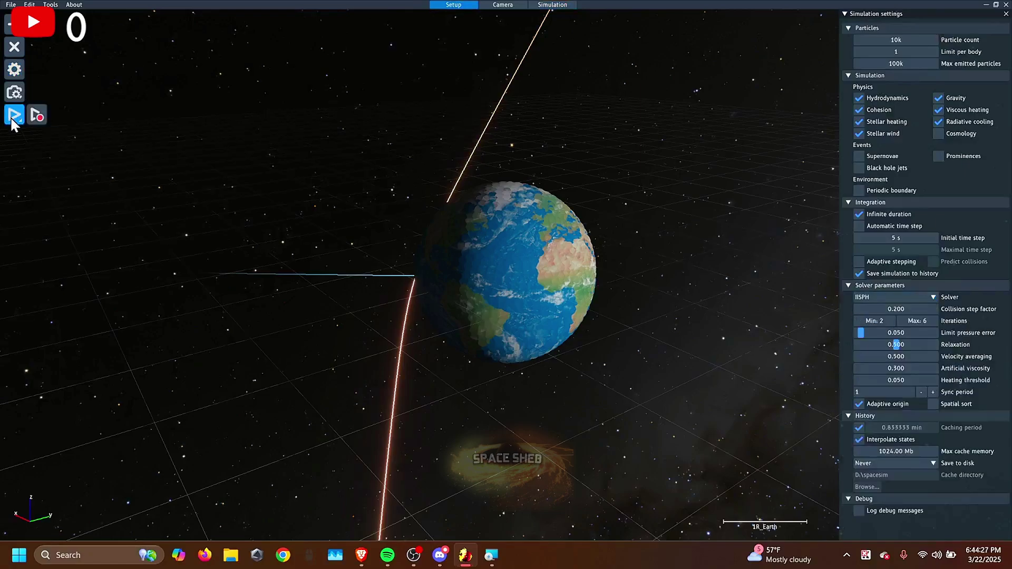
click(14, 115)
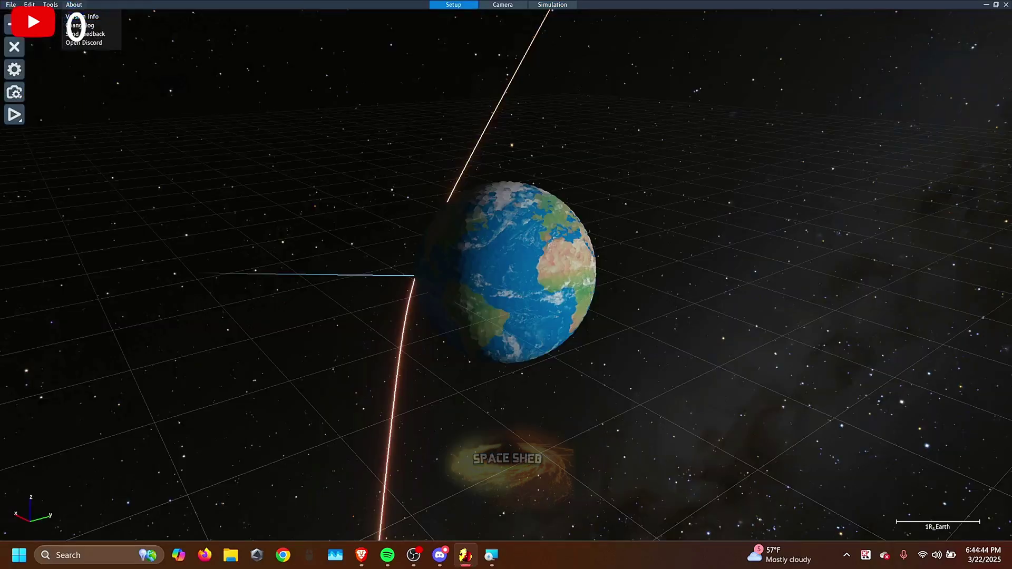
click(11, 4)
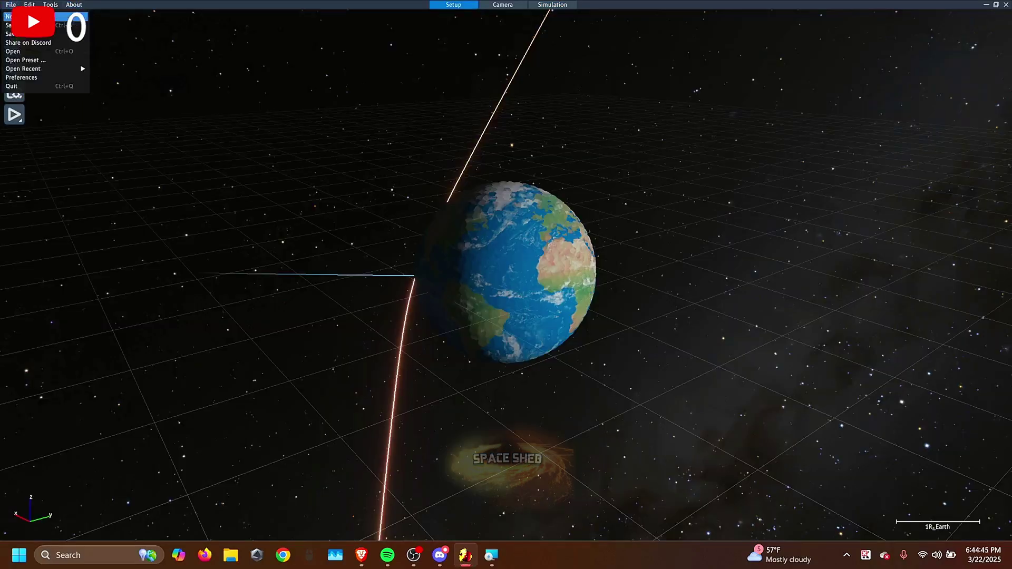
click(495, 185)
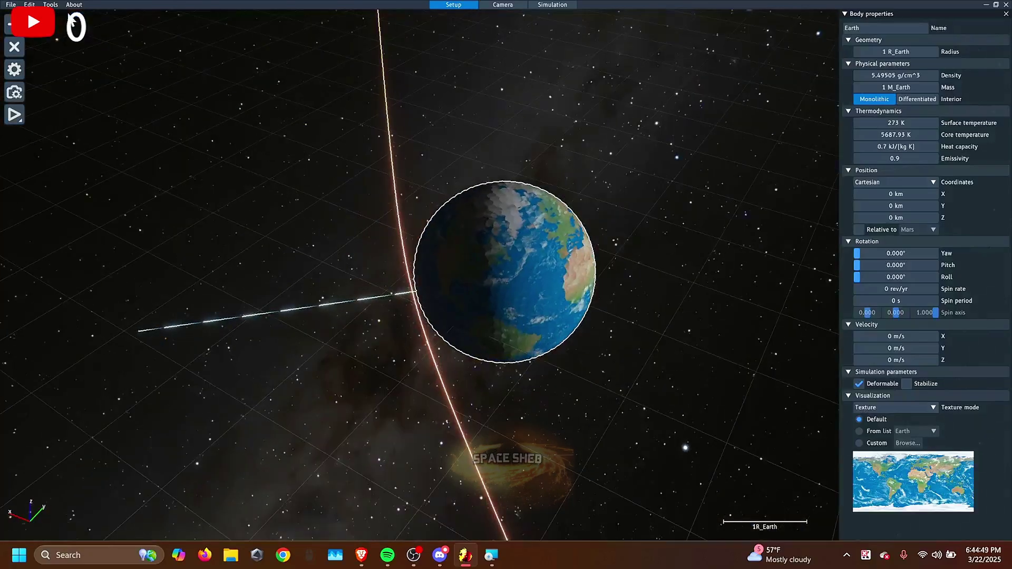
click(12, 5)
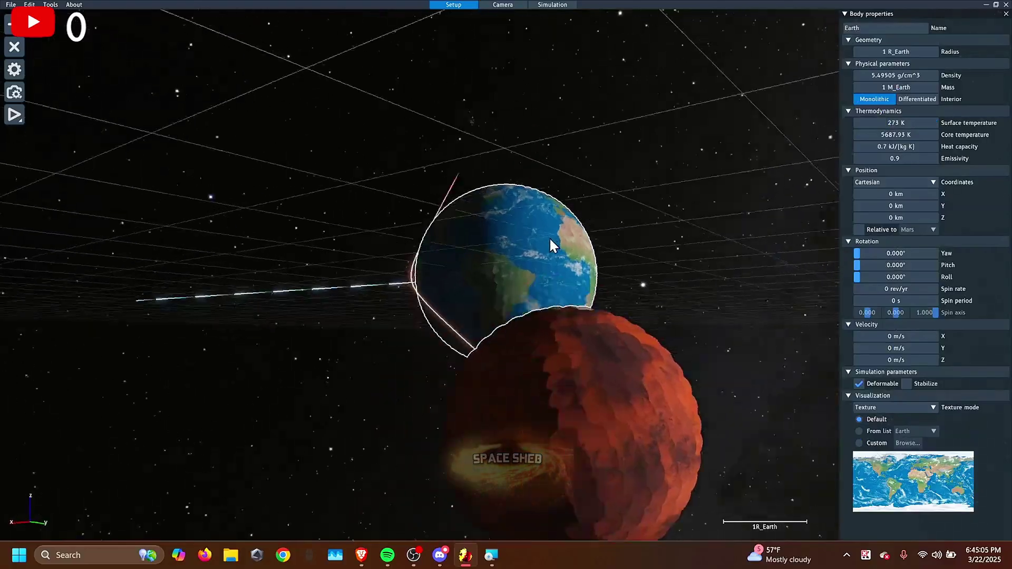
Focus the camera on Mars, show its body properties, and view it together with Earth.
right_drag(549, 238, 369, 275)
scroll(379, 303, up, 2)
drag(258, 295, 410, 309)
double_click(241, 399)
right_drag(241, 400, 538, 321)
scroll(538, 321, down, 3)
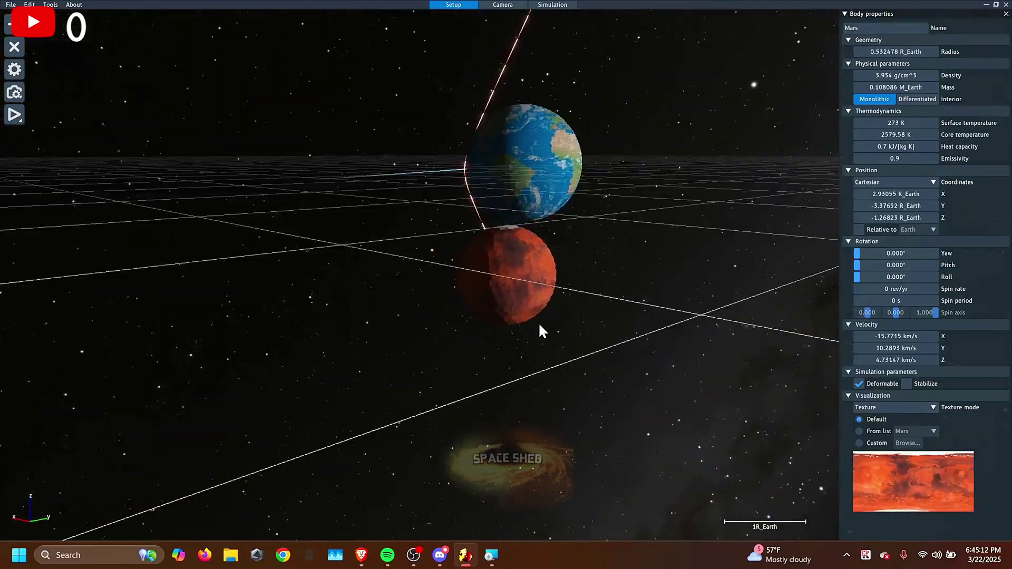